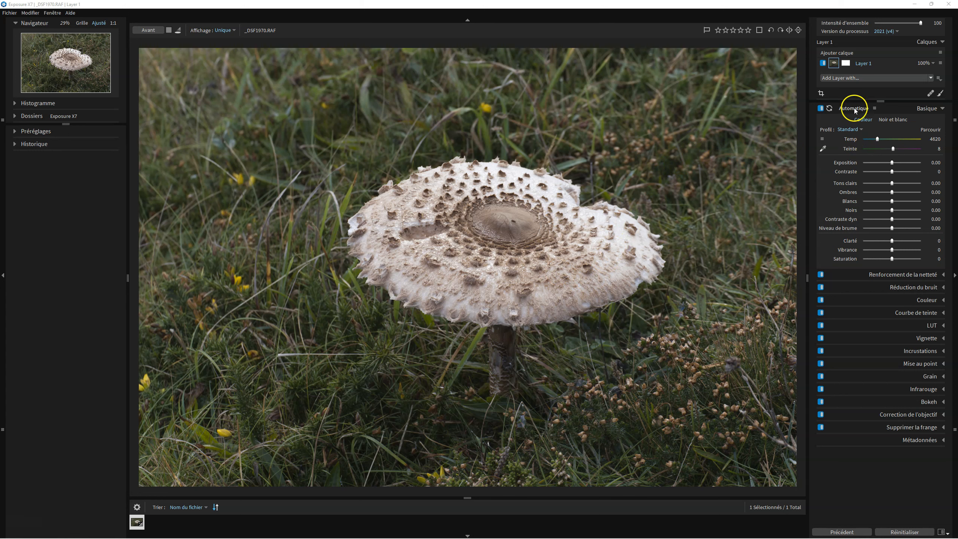
- Apply the automatic basic corrections to the mushroom photo and compare the result with the original
{"action": "left_click", "coordinate": [875, 108]}
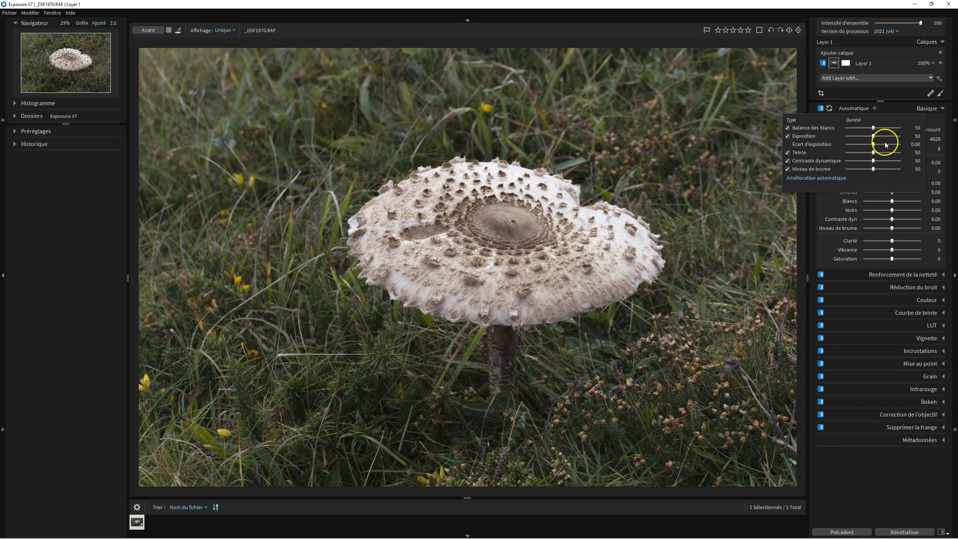
{"action": "left_click", "coordinate": [854, 108]}
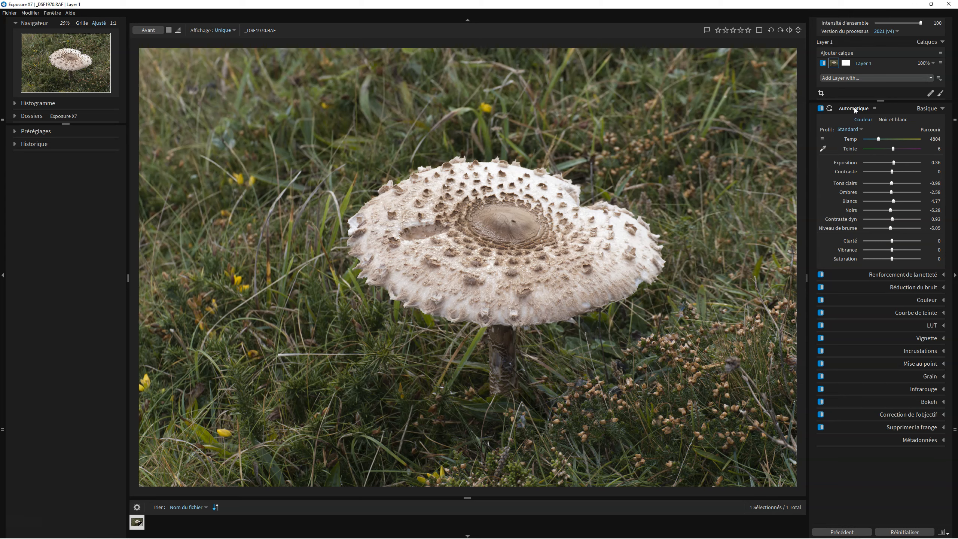
{"action": "left_click", "coordinate": [716, 122]}
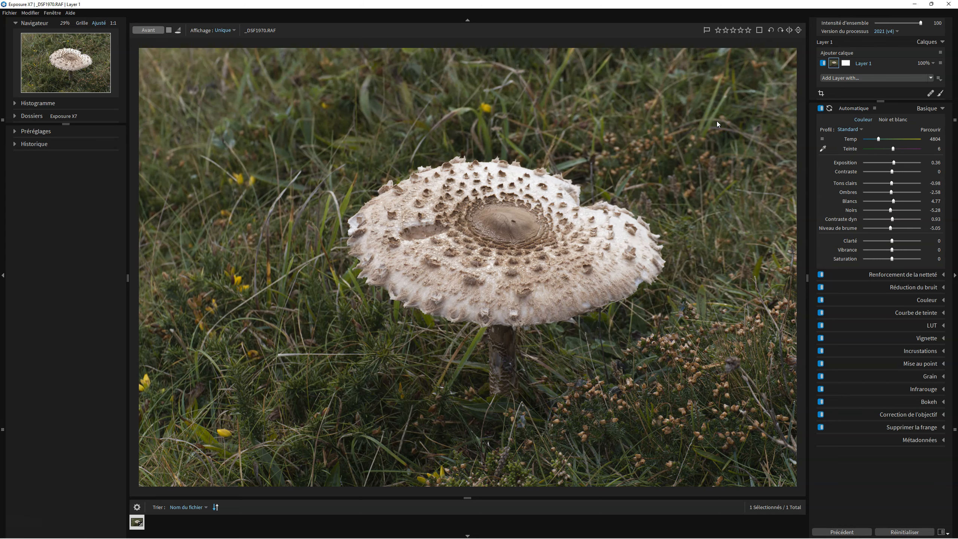
{"action": "left_click", "coordinate": [732, 151]}
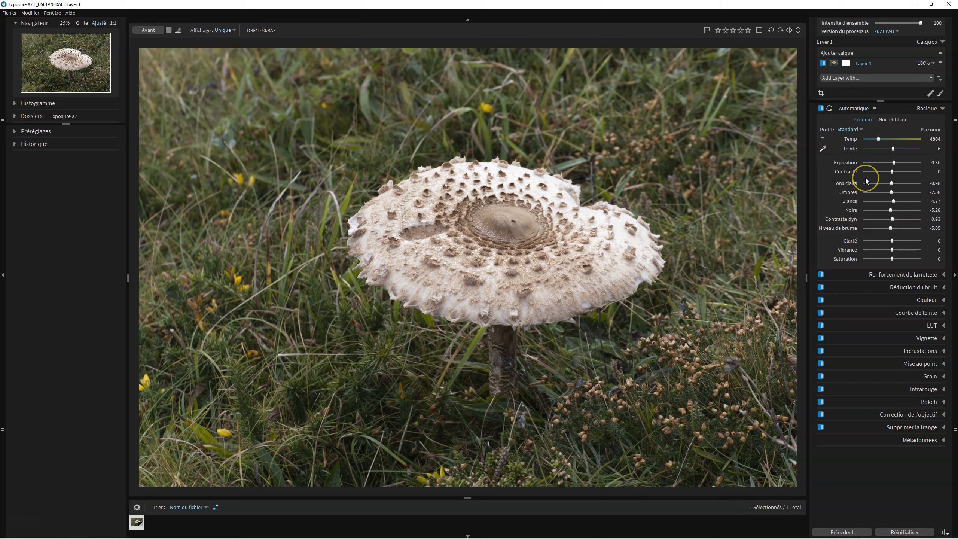
- Try raising the photo's Vibrance to 65 and reset it to the default
{"action": "left_click", "coordinate": [892, 250]}
{"action": "left_click_drag", "start_coordinate": [916, 249], "coordinate": [902, 249]}
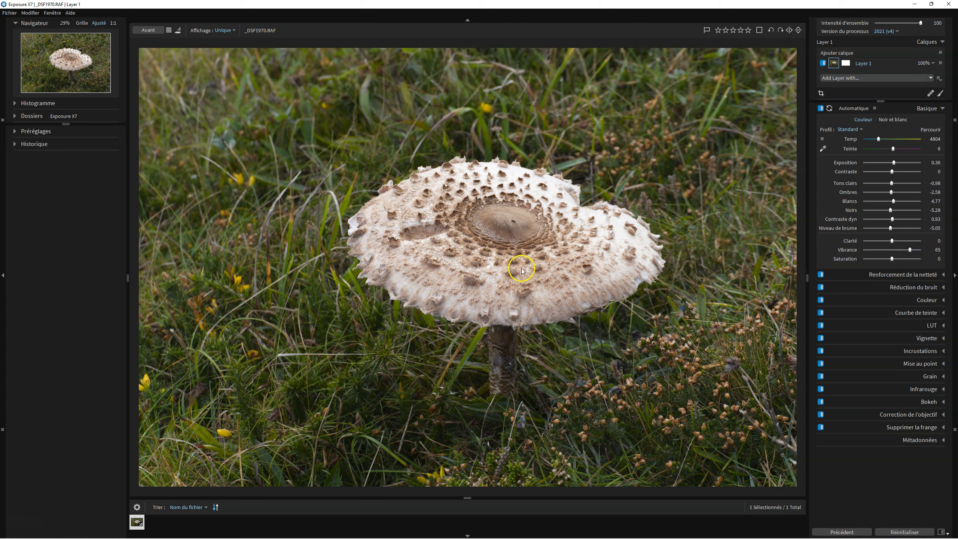
{"action": "double_click", "coordinate": [910, 250]}
{"action": "left_click", "coordinate": [681, 316]}
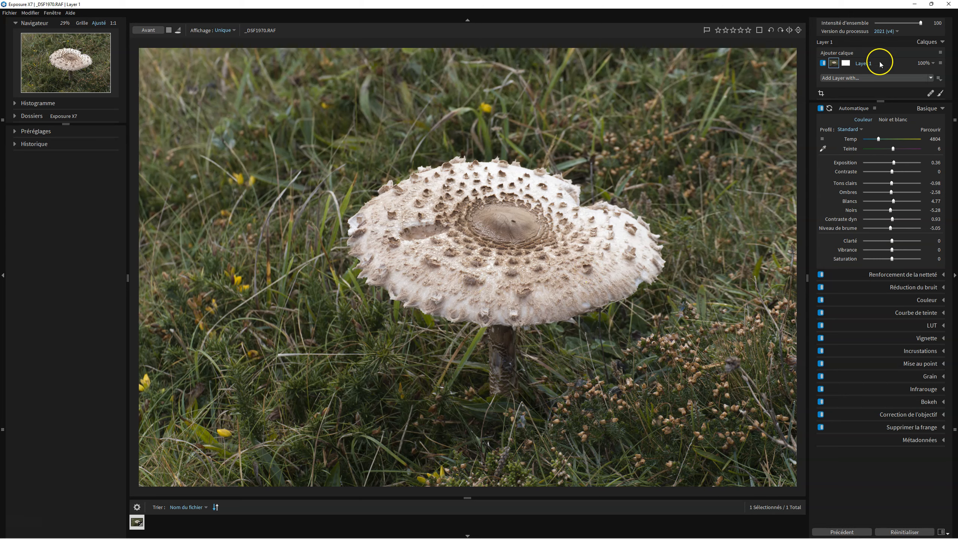
- Add a new layer above Layer 1 and choose the Polygon Include selection tool for its mask
{"action": "left_click", "coordinate": [839, 53]}
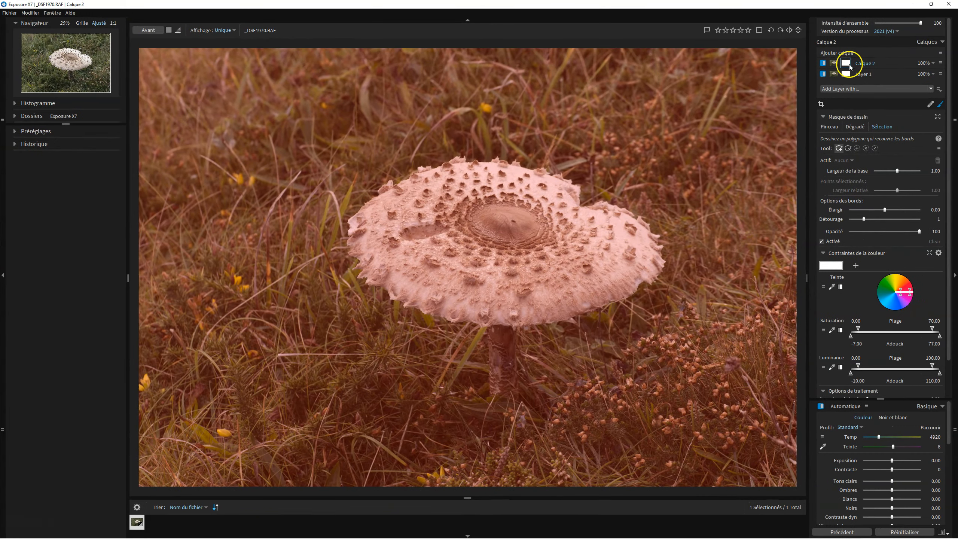
{"action": "left_click", "coordinate": [848, 65]}
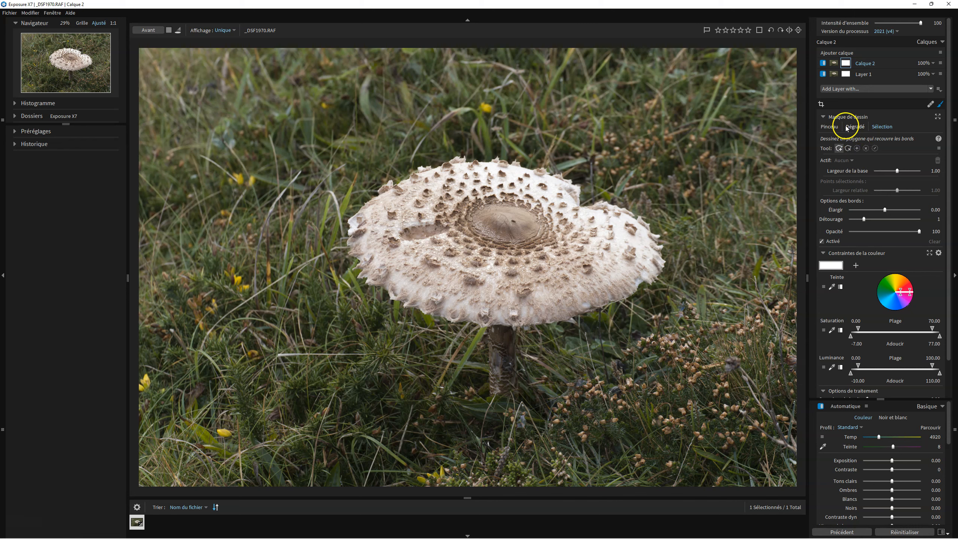
{"action": "left_click", "coordinate": [835, 128]}
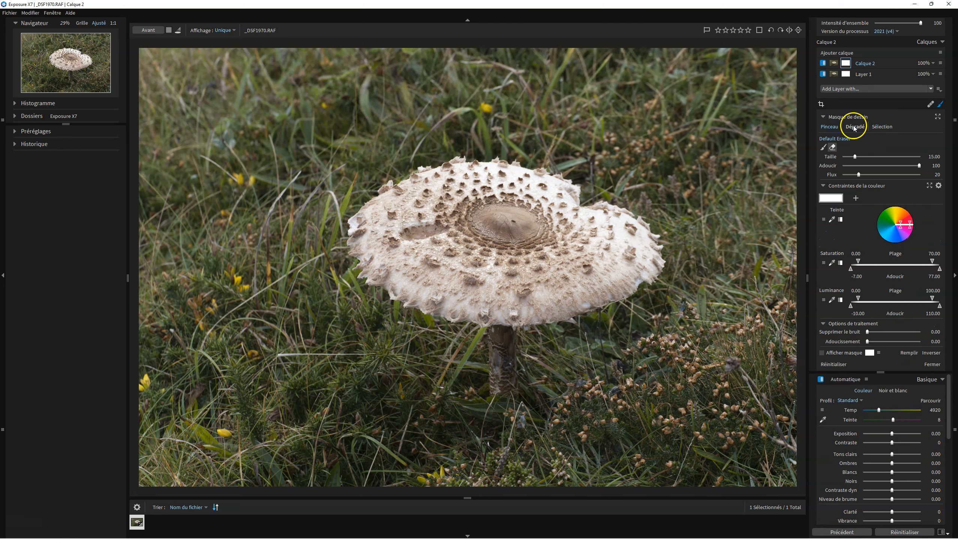
{"action": "left_click", "coordinate": [854, 127]}
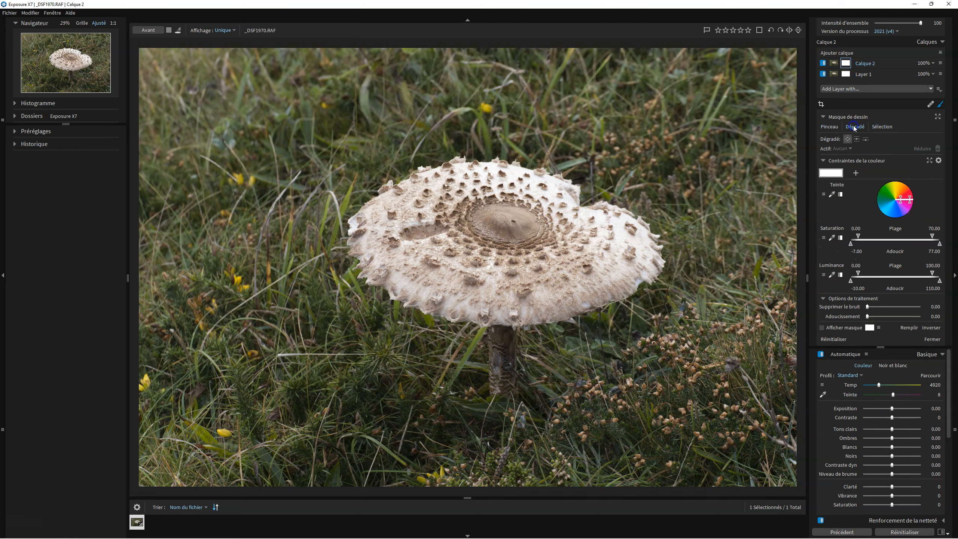
{"action": "left_click", "coordinate": [882, 128]}
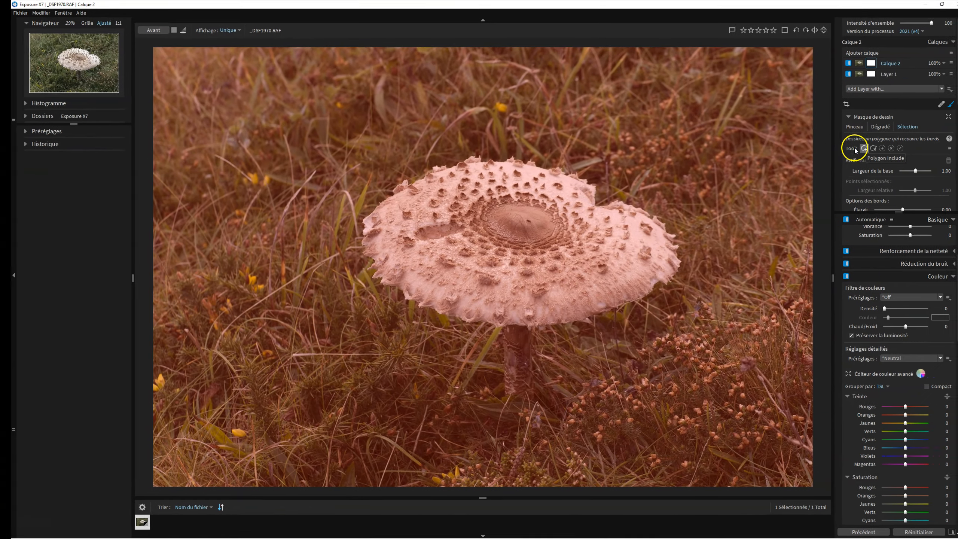
{"action": "left_click", "coordinate": [862, 149]}
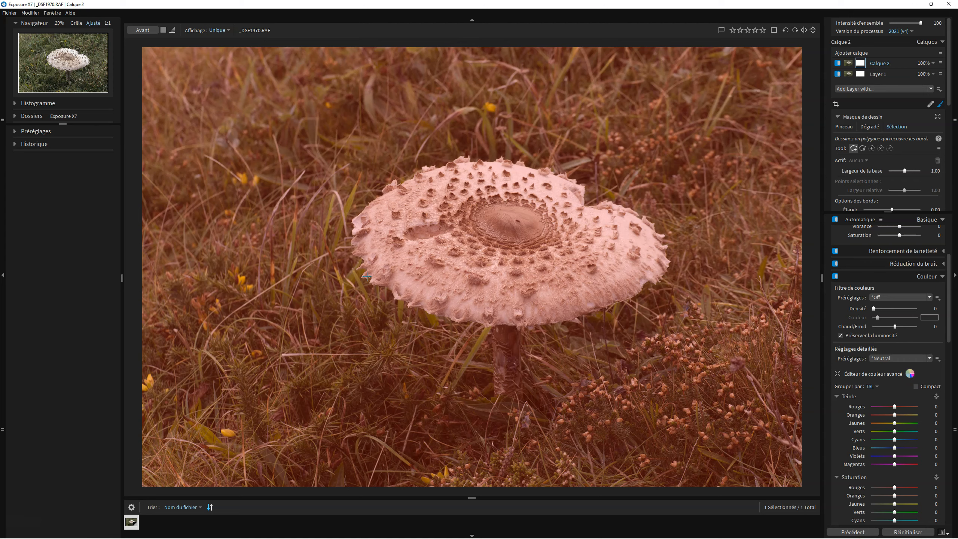
- Trace an include polygon around the entire edge of the mushroom cap, excluding the stem
{"action": "left_click", "coordinate": [367, 277]}
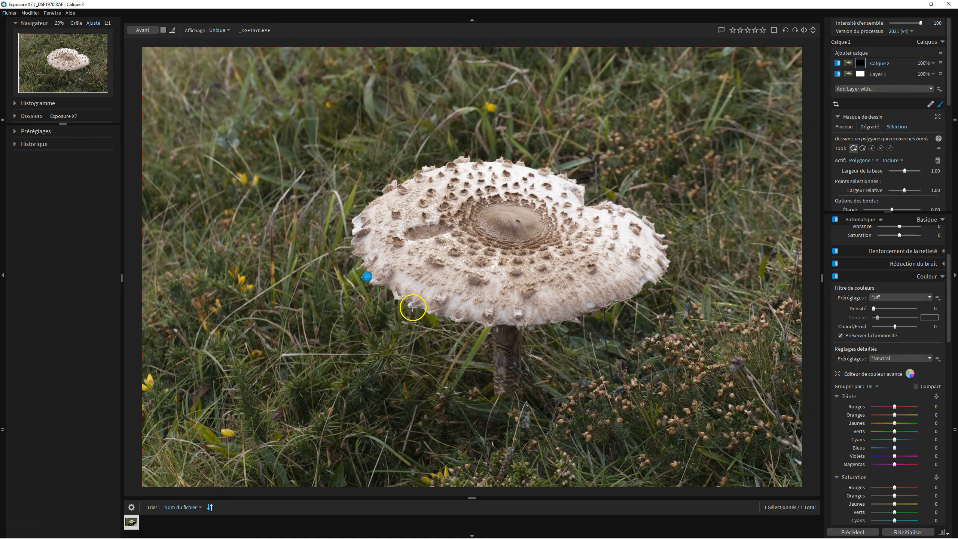
{"action": "left_click", "coordinate": [411, 304]}
{"action": "left_click", "coordinate": [452, 316]}
{"action": "left_click", "coordinate": [497, 321]}
{"action": "left_click", "coordinate": [532, 322]}
{"action": "left_click", "coordinate": [599, 307]}
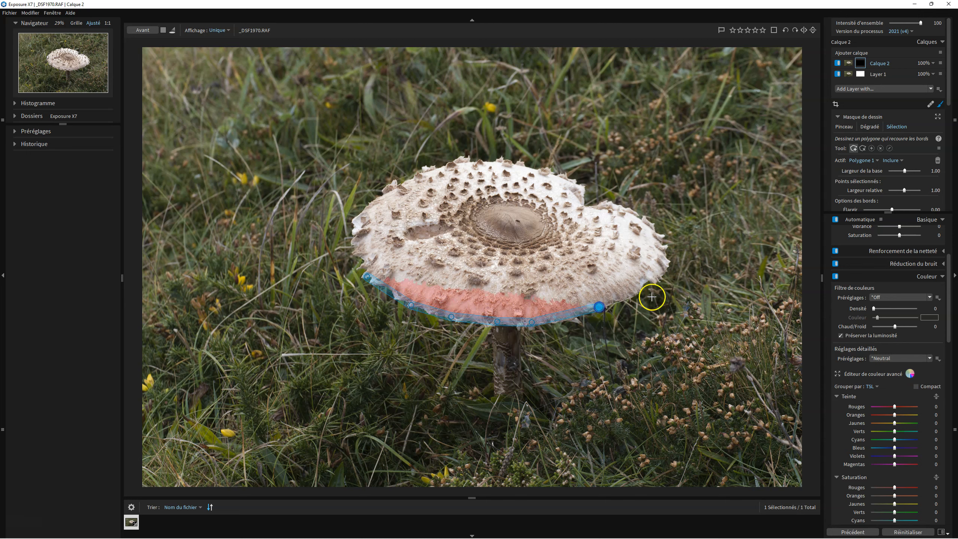
{"action": "left_click", "coordinate": [640, 289]}
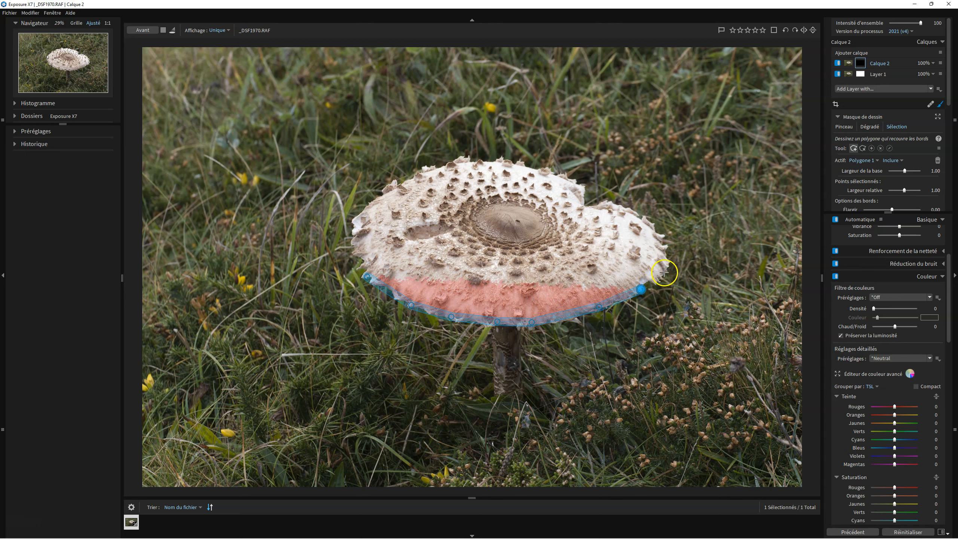
{"action": "left_click", "coordinate": [665, 271]}
{"action": "left_click", "coordinate": [661, 232]}
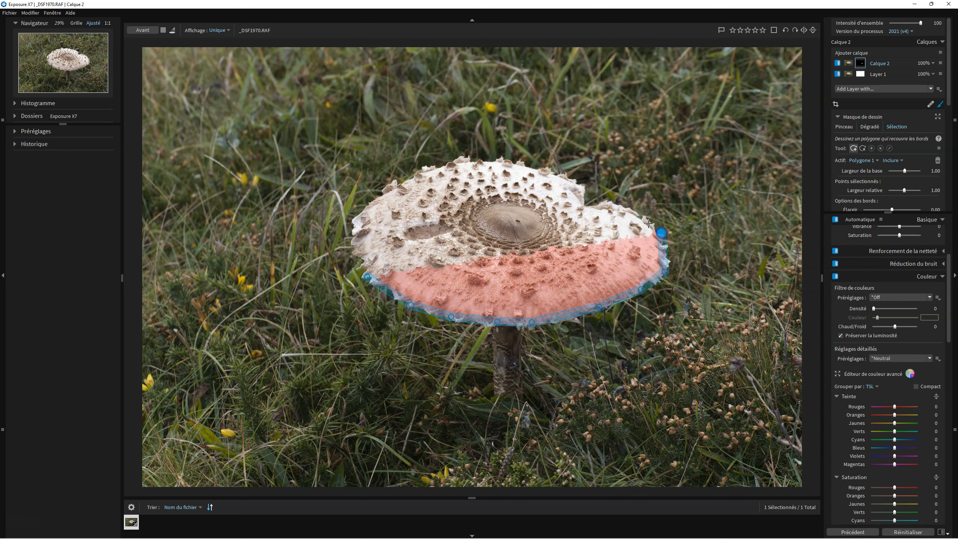
{"action": "left_click", "coordinate": [610, 203]}
{"action": "left_click", "coordinate": [589, 207]}
{"action": "left_click", "coordinate": [584, 187]}
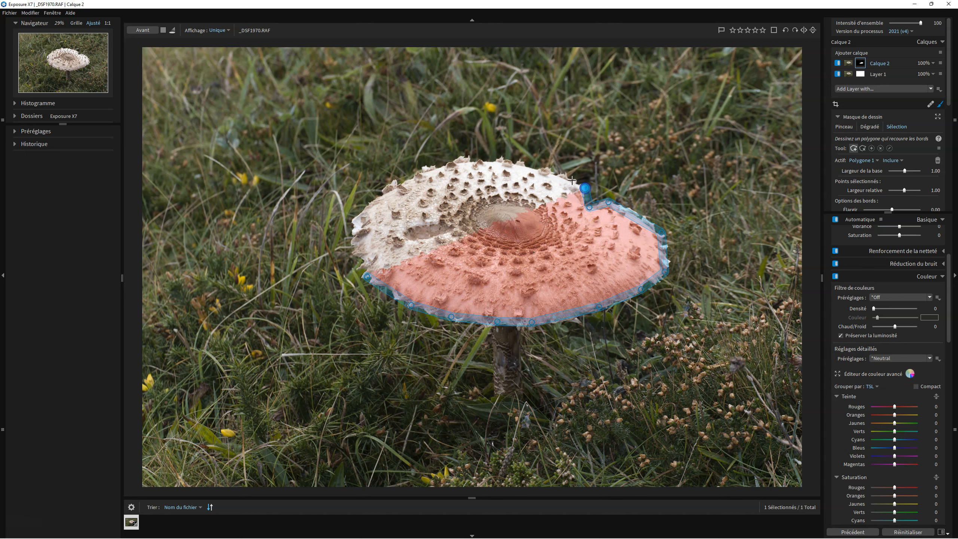
{"action": "left_click", "coordinate": [524, 165]}
{"action": "left_click", "coordinate": [466, 161]}
{"action": "left_click", "coordinate": [426, 172]}
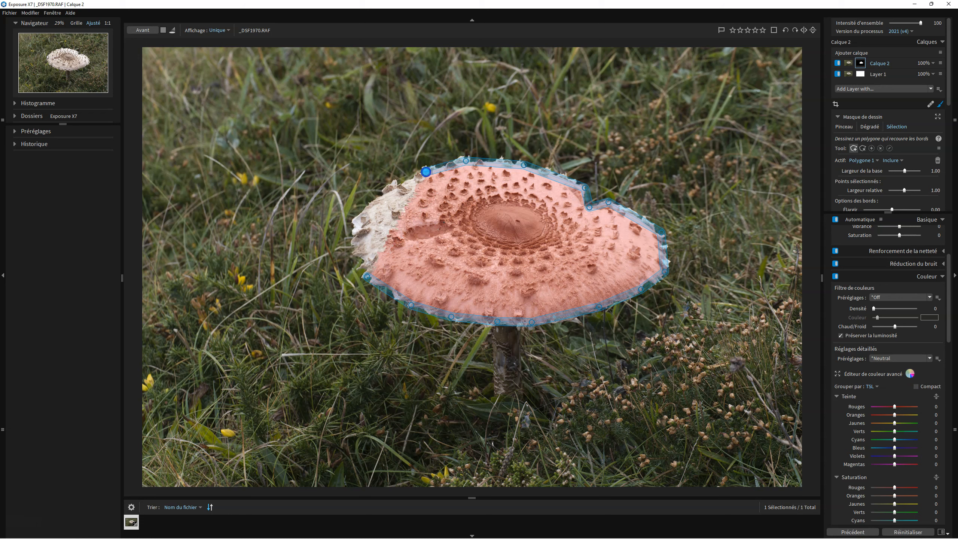
{"action": "left_click_drag", "start_coordinate": [466, 162], "coordinate": [466, 159]}
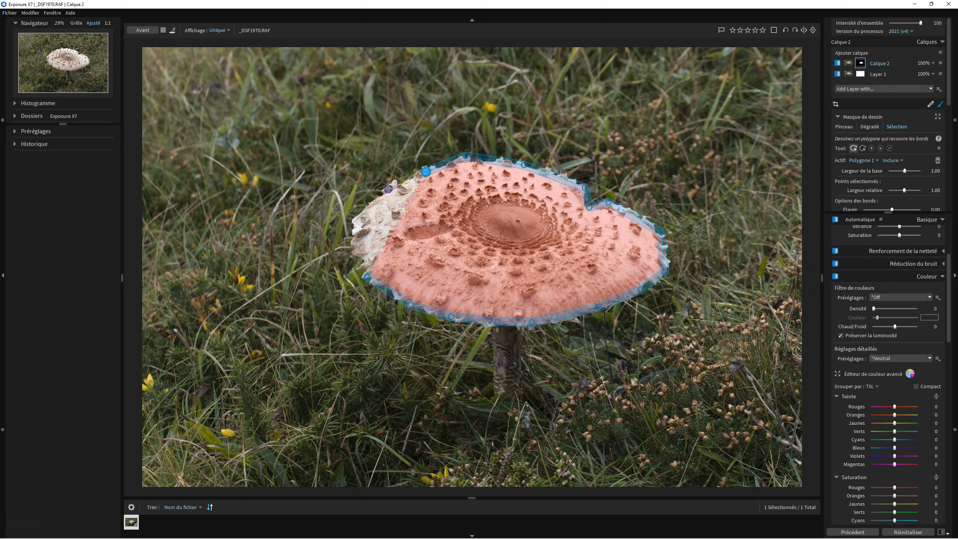
{"action": "left_click", "coordinate": [388, 189]}
{"action": "left_click", "coordinate": [361, 212]}
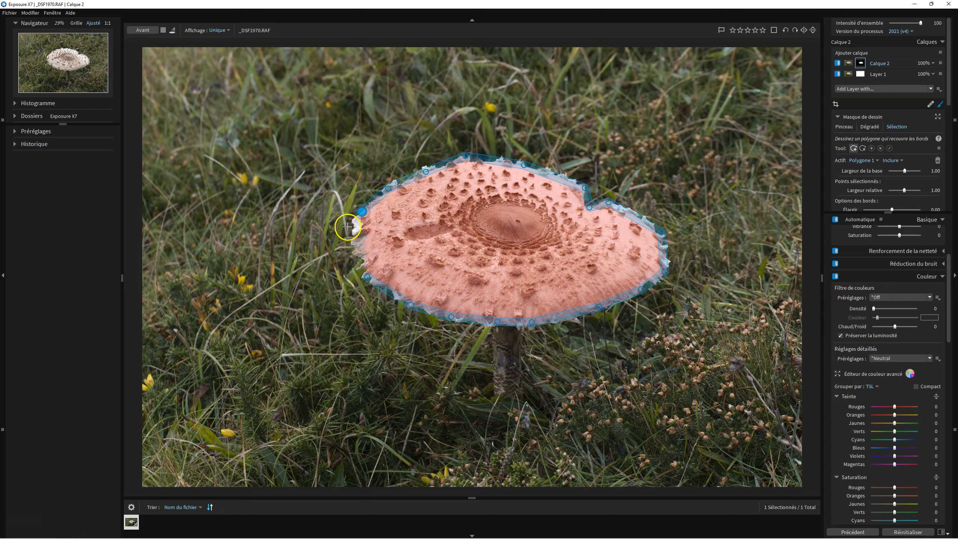
{"action": "left_click", "coordinate": [354, 230]}
{"action": "left_click", "coordinate": [357, 256]}
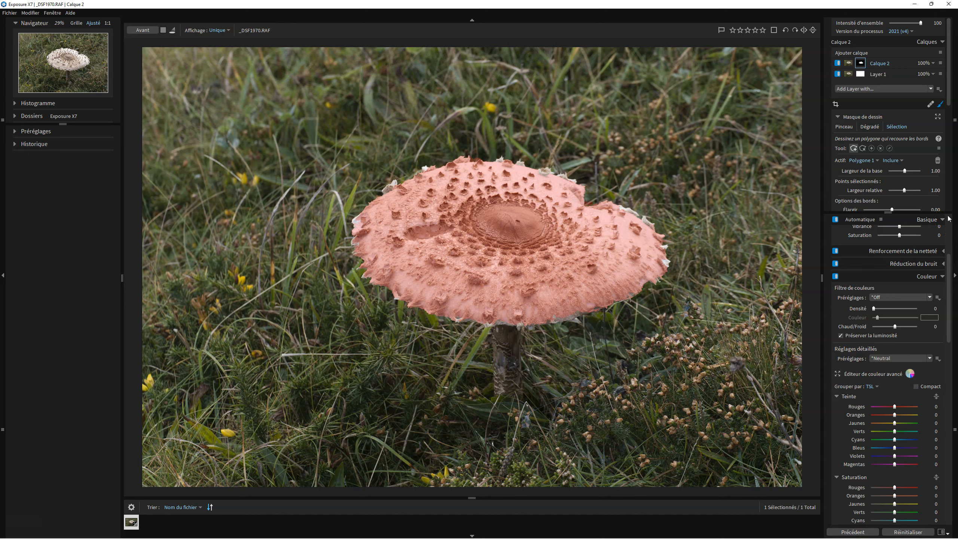
- Set the polygon's base width (Largeur de la base) to 6.44
{"action": "left_click_drag", "start_coordinate": [899, 172], "coordinate": [907, 171]}
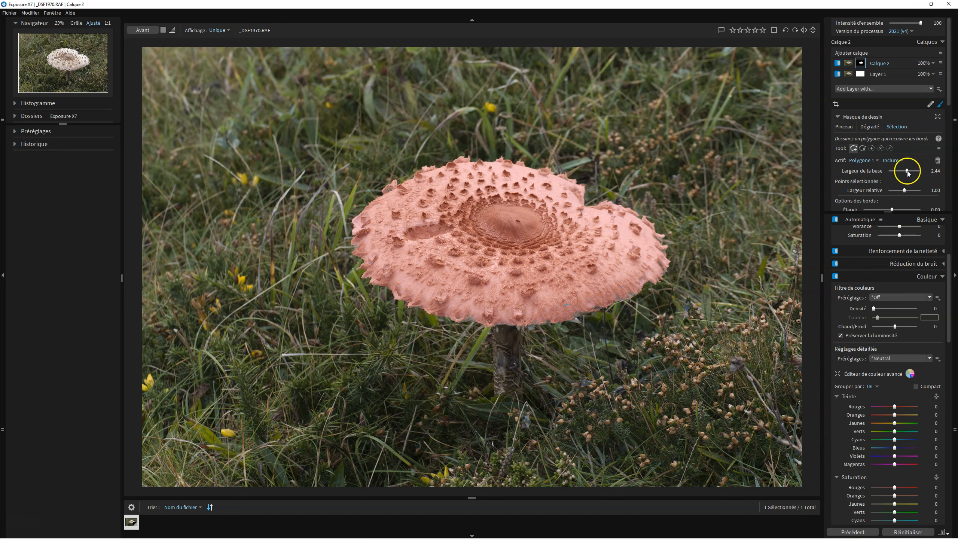
{"action": "left_click_drag", "start_coordinate": [908, 170], "coordinate": [910, 172]}
{"action": "left_click_drag", "start_coordinate": [910, 171], "coordinate": [899, 171]}
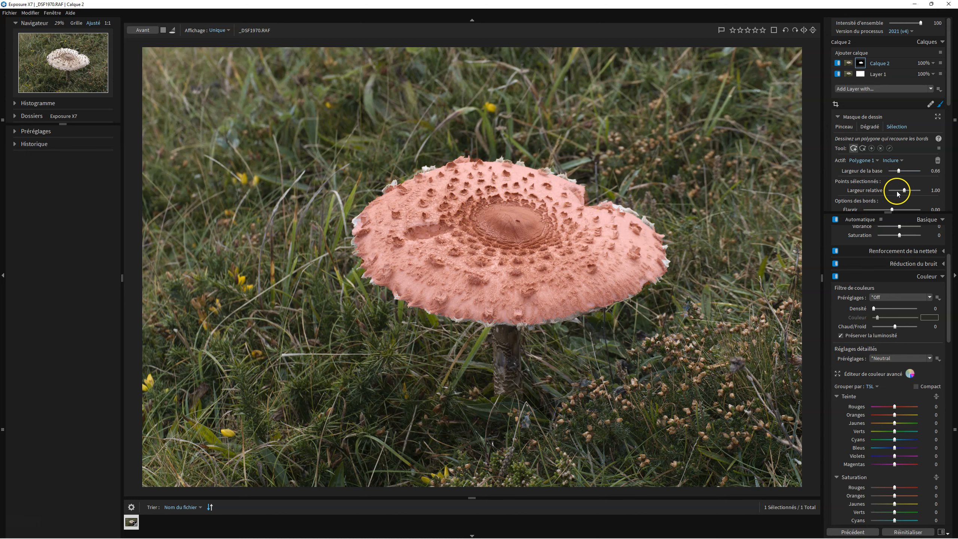
{"action": "left_click_drag", "start_coordinate": [900, 171], "coordinate": [915, 173]}
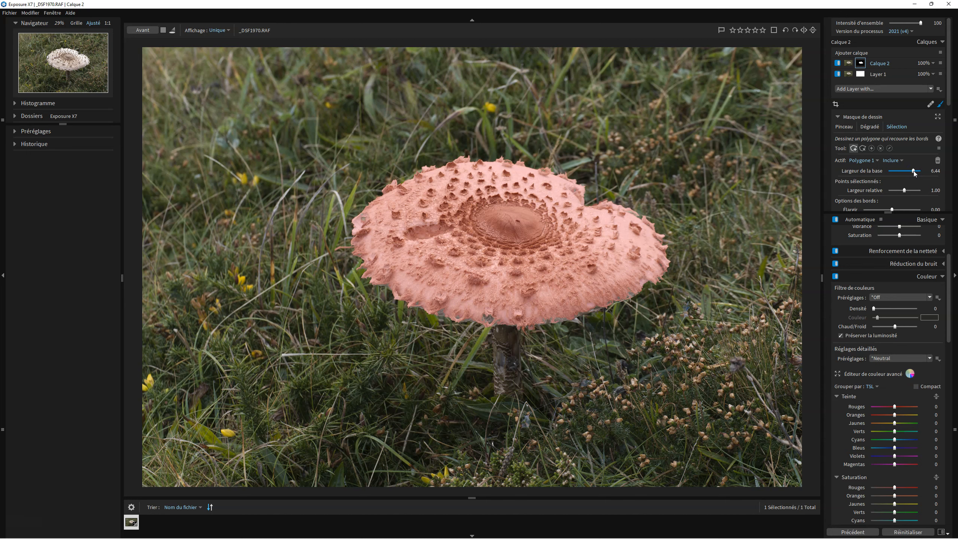
- Set the relative width to 0.72 at one edge point of the polygon and to 1.46 at the point above the stem
{"action": "left_click", "coordinate": [906, 190]}
{"action": "mouse_move", "coordinate": [904, 190]}
{"action": "left_mouse_down"}
{"action": "mouse_move", "coordinate": [913, 190]}
{"action": "mouse_move", "coordinate": [900, 190]}
{"action": "left_mouse_up"}
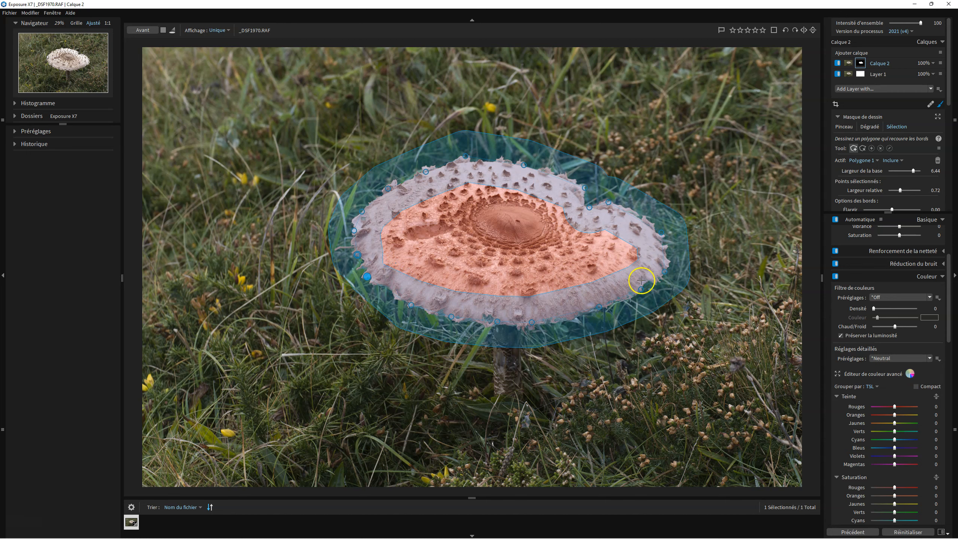
{"action": "left_click", "coordinate": [662, 232]}
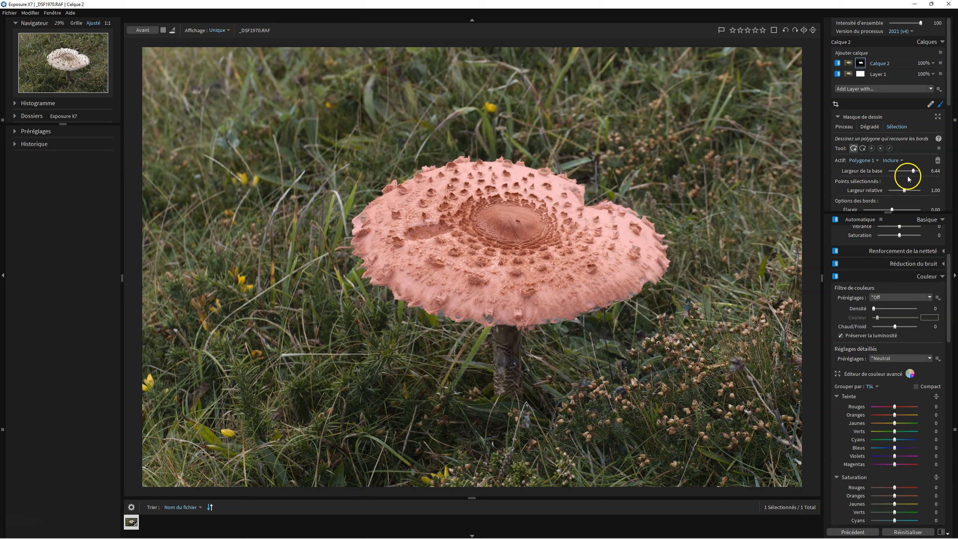
{"action": "left_click_drag", "start_coordinate": [904, 189], "coordinate": [905, 190]}
{"action": "left_click", "coordinate": [497, 322]}
{"action": "left_click_drag", "start_coordinate": [904, 192], "coordinate": [914, 189]}
{"action": "left_click_drag", "start_coordinate": [912, 189], "coordinate": [912, 191]}
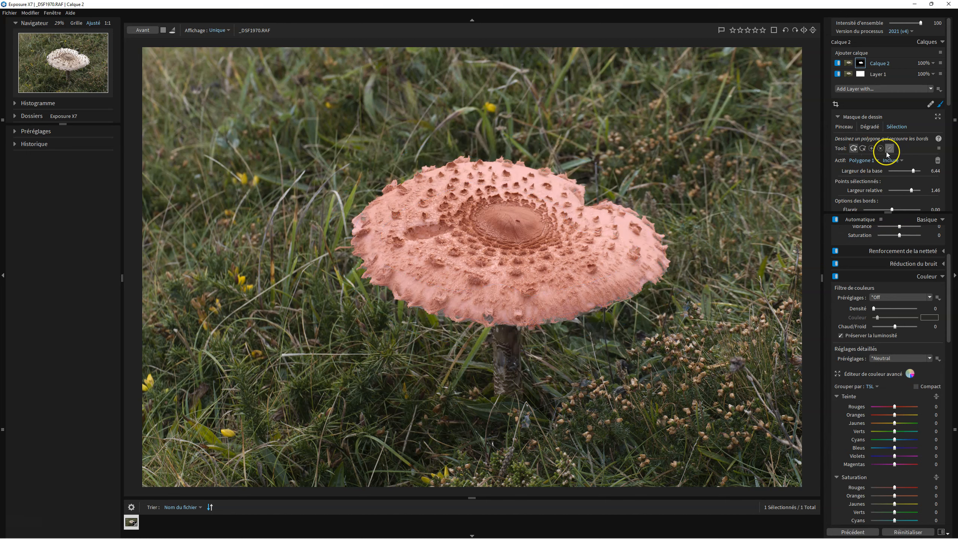
- Show all the mask's edge options and try several Élargir values, ending at -5.05
{"action": "left_click_drag", "start_coordinate": [888, 212], "coordinate": [895, 446]}
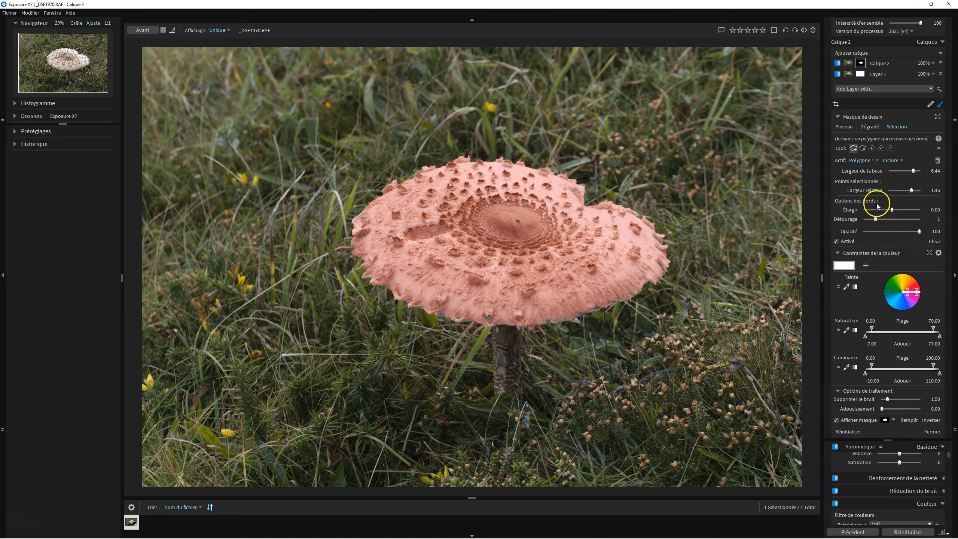
{"action": "left_click_drag", "start_coordinate": [893, 210], "coordinate": [899, 211]}
{"action": "left_click_drag", "start_coordinate": [916, 210], "coordinate": [916, 210]}
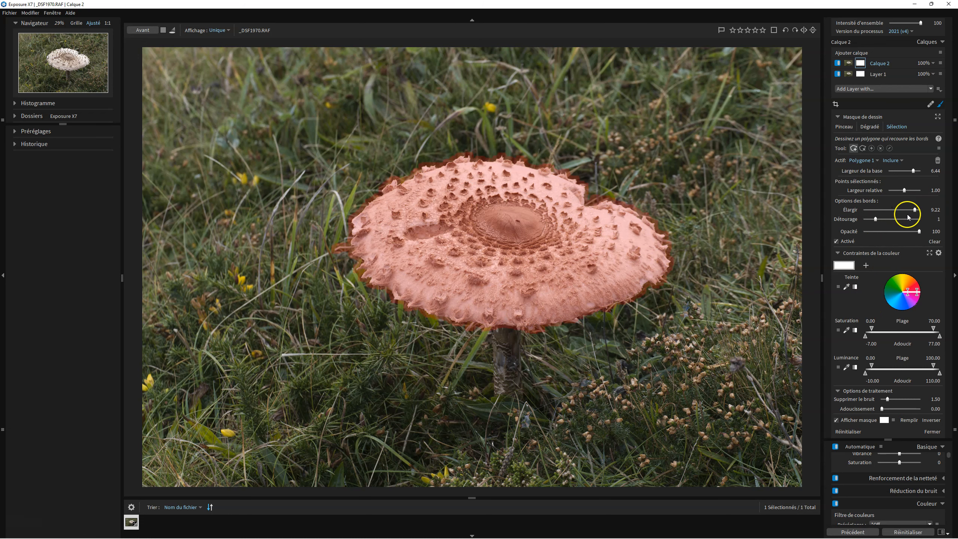
{"action": "left_click_drag", "start_coordinate": [915, 210], "coordinate": [862, 212]}
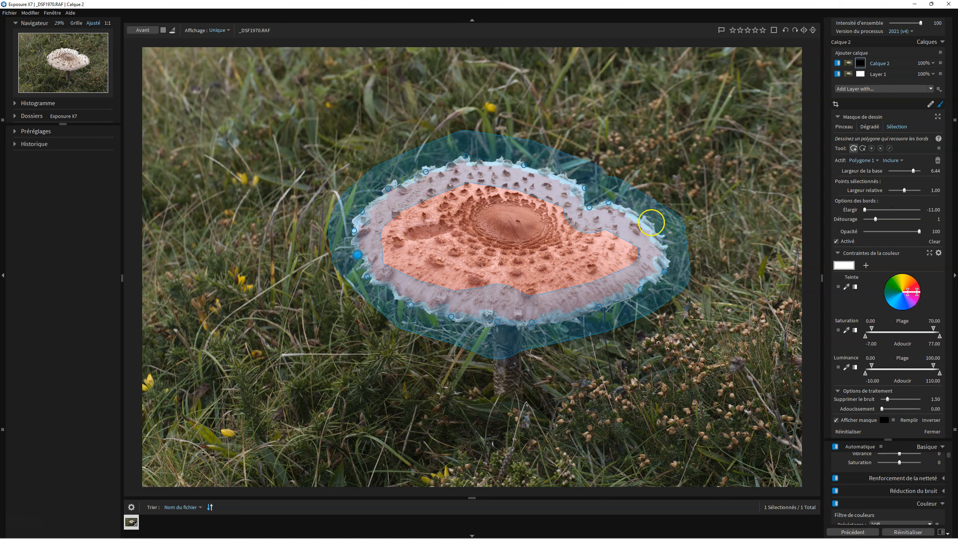
{"action": "left_click_drag", "start_coordinate": [865, 210], "coordinate": [880, 211]}
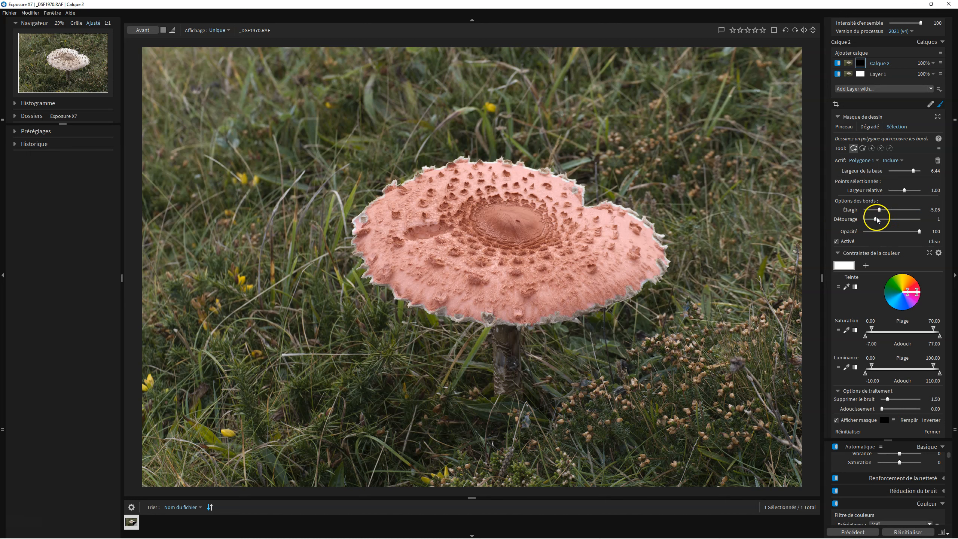
- Set the mask's edge options to Détourage 5 and Élargir -1.64
{"action": "left_click_drag", "start_coordinate": [877, 220], "coordinate": [932, 220]}
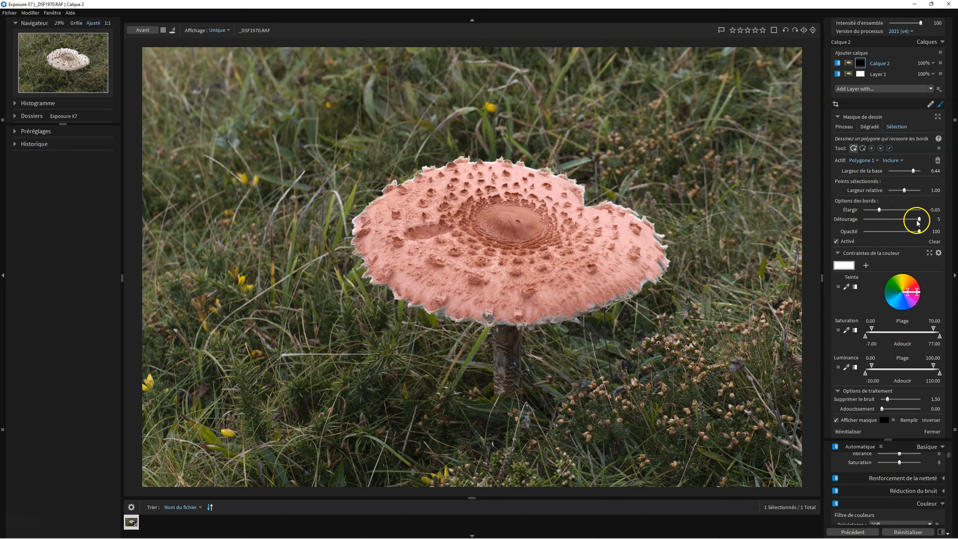
{"action": "double_click", "coordinate": [839, 221]}
{"action": "left_click", "coordinate": [864, 220]}
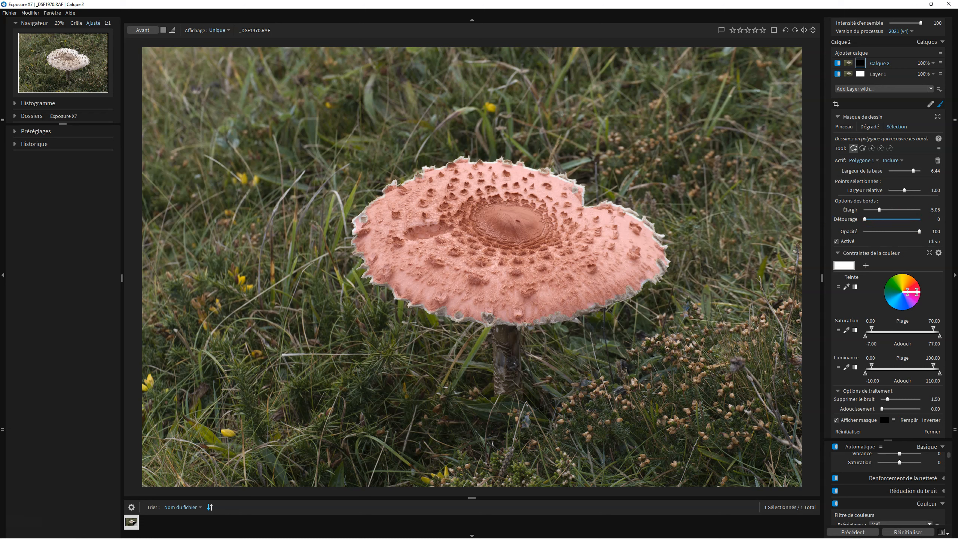
{"action": "left_click_drag", "start_coordinate": [865, 220], "coordinate": [925, 218]}
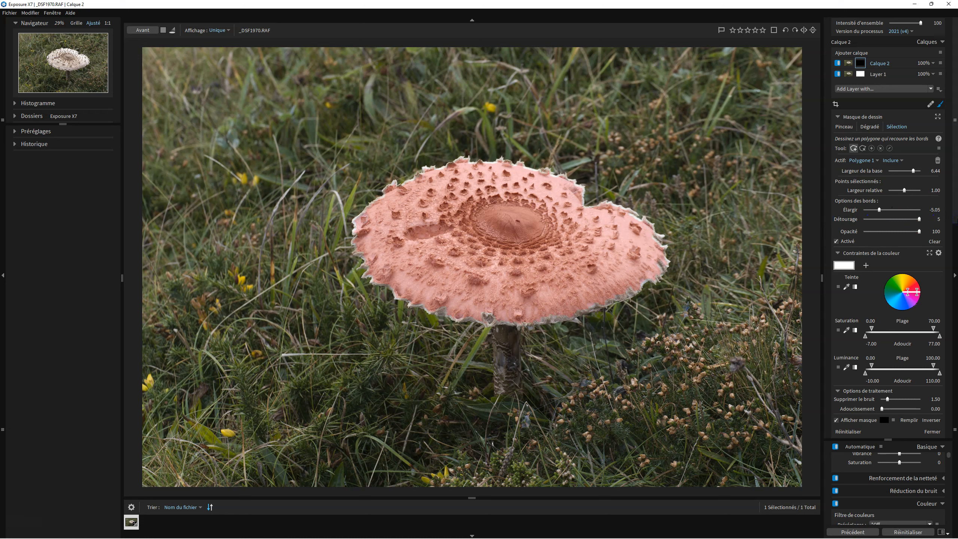
{"action": "left_click", "coordinate": [880, 211]}
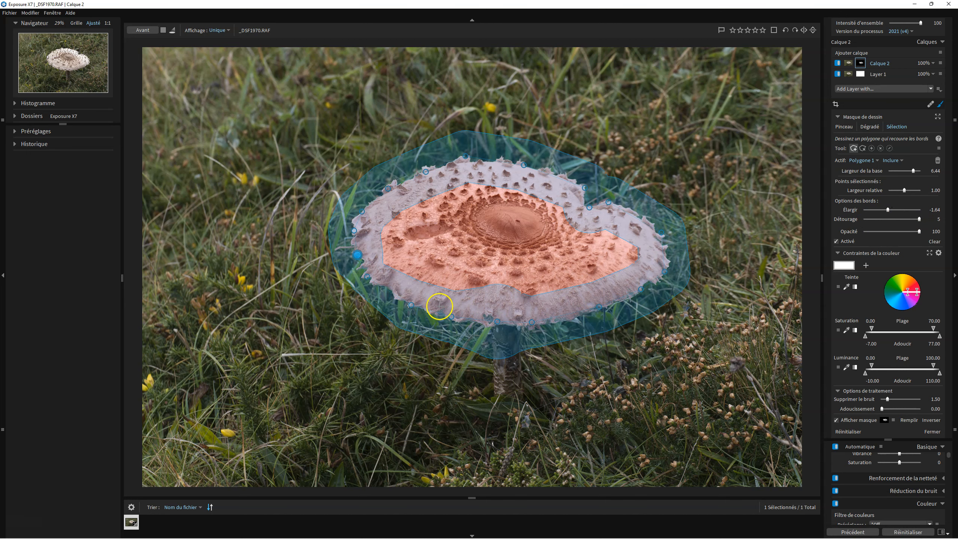
- Enlarge the adjustments area and set Vibrance to 48 on the mushroom cap layer
{"action": "left_click", "coordinate": [897, 194]}
{"action": "left_click", "coordinate": [902, 173]}
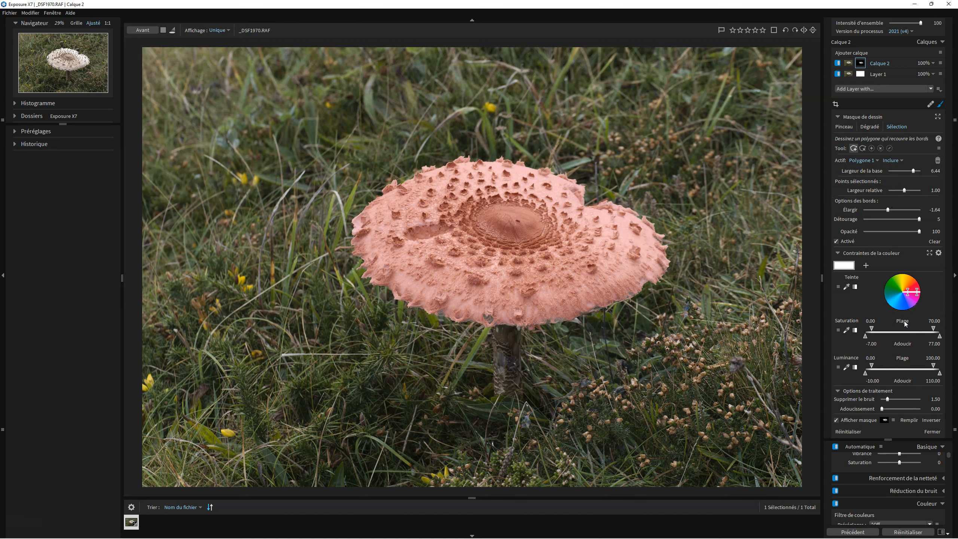
{"action": "left_click", "coordinate": [882, 298]}
{"action": "left_click_drag", "start_coordinate": [887, 440], "coordinate": [887, 157]}
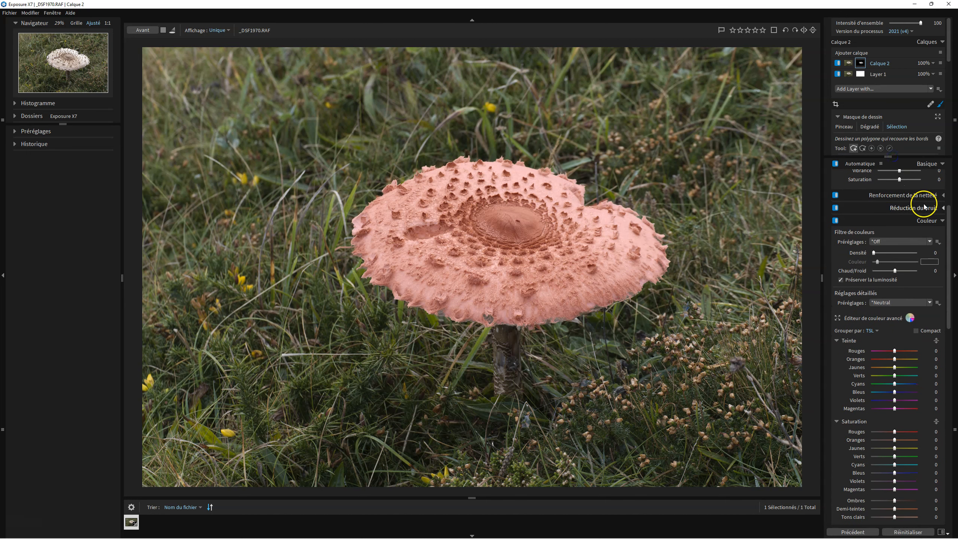
{"action": "scroll", "coordinate": [916, 204], "scroll_direction": "up", "scroll_amount": 6}
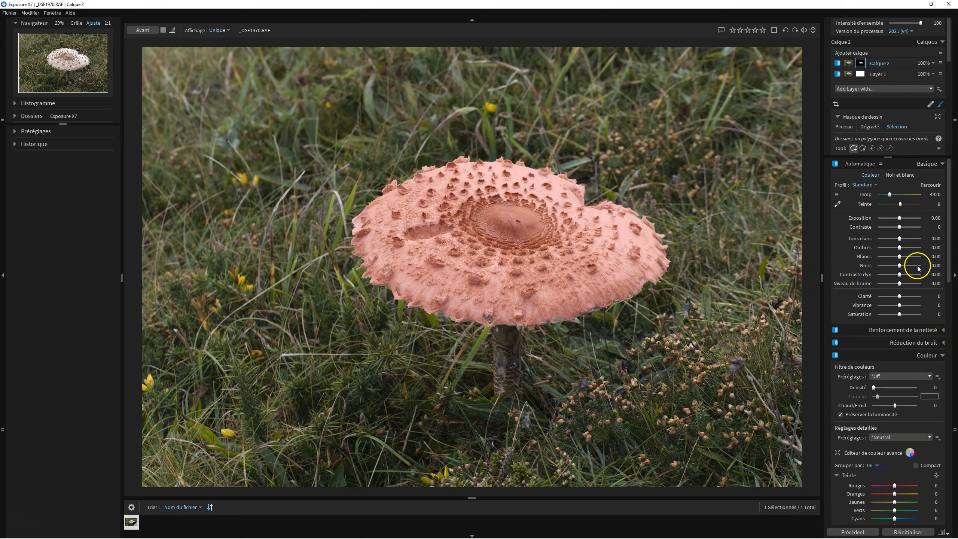
{"action": "left_click_drag", "start_coordinate": [901, 308], "coordinate": [911, 308]}
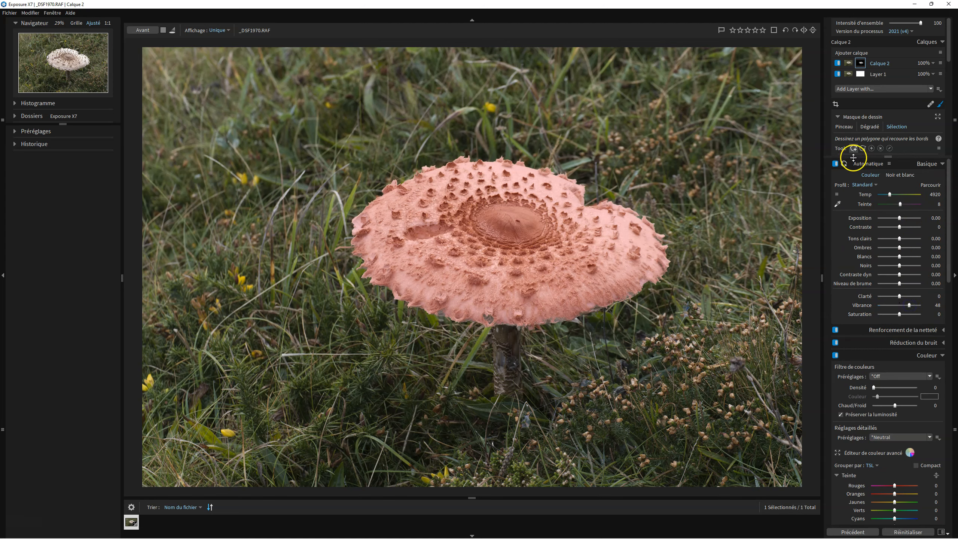
- Turn off the red mask overlay (Afficher masque) and enlarge the adjustments area
{"action": "left_click_drag", "start_coordinate": [889, 156], "coordinate": [890, 445]}
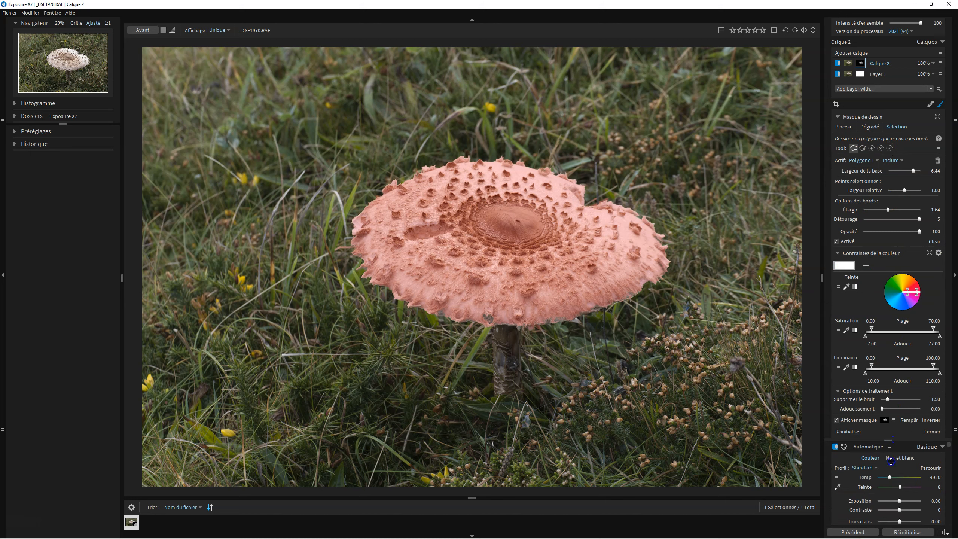
{"action": "left_click", "coordinate": [836, 420]}
{"action": "left_click_drag", "start_coordinate": [891, 437], "coordinate": [891, 165]}
- Try Vibrance 60 and Saturation 37 on the mushroom cap and reset both to 0
{"action": "left_click_drag", "start_coordinate": [908, 314], "coordinate": [911, 315]}
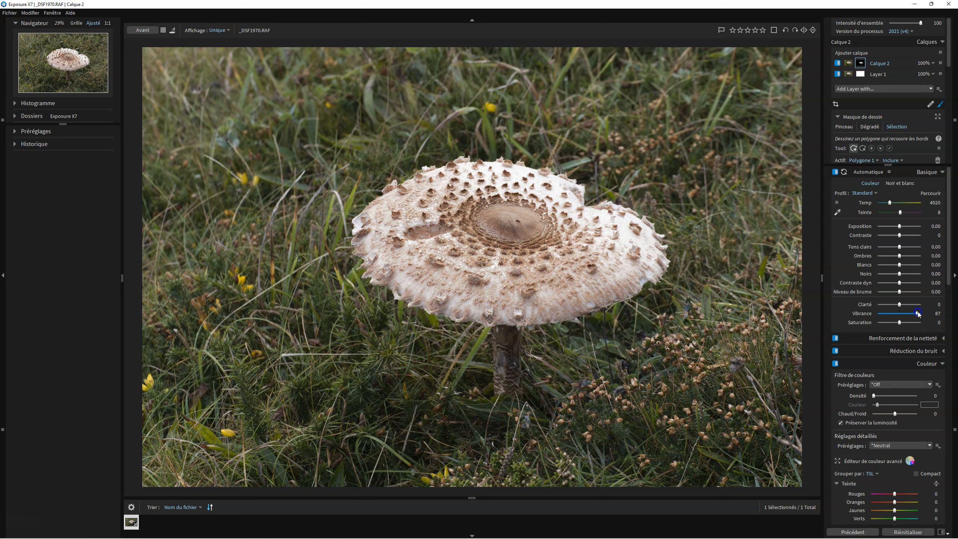
{"action": "left_click", "coordinate": [900, 322]}
{"action": "left_click_drag", "start_coordinate": [900, 322], "coordinate": [912, 325]}
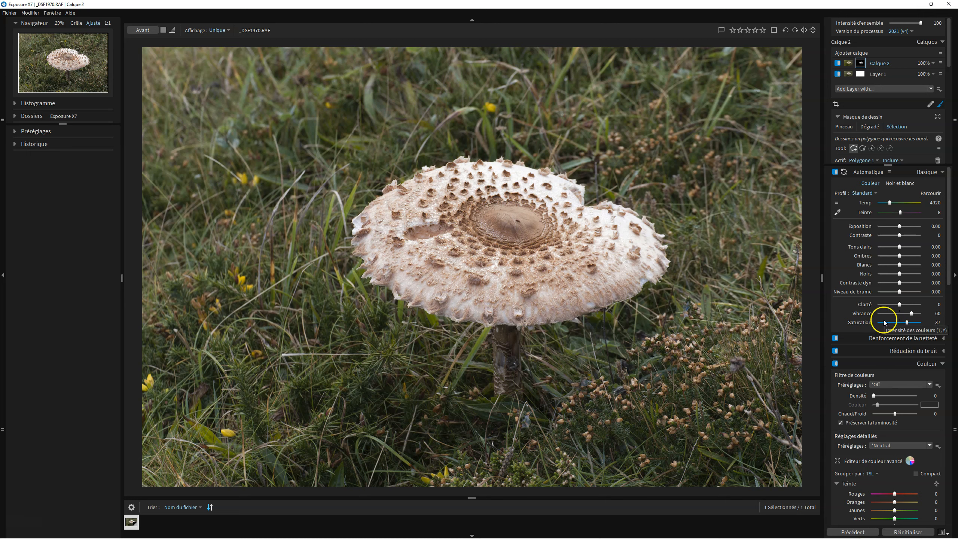
{"action": "double_click", "coordinate": [911, 315]}
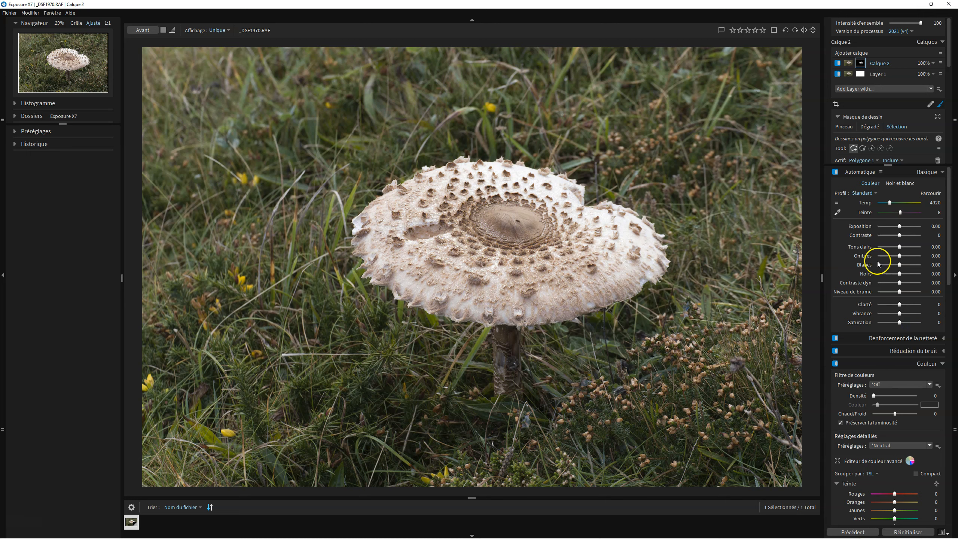
- Try a Contraste dyn of 8.11 and changes to Exposition and Tons clairs on the cap, resetting each to 0
{"action": "left_click_drag", "start_coordinate": [916, 280], "coordinate": [903, 286]}
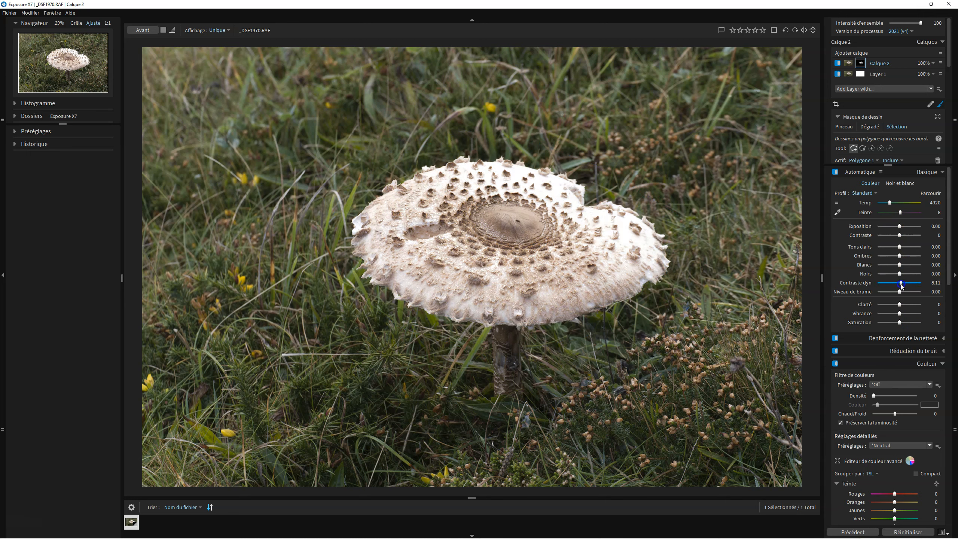
{"action": "double_click", "coordinate": [901, 284]}
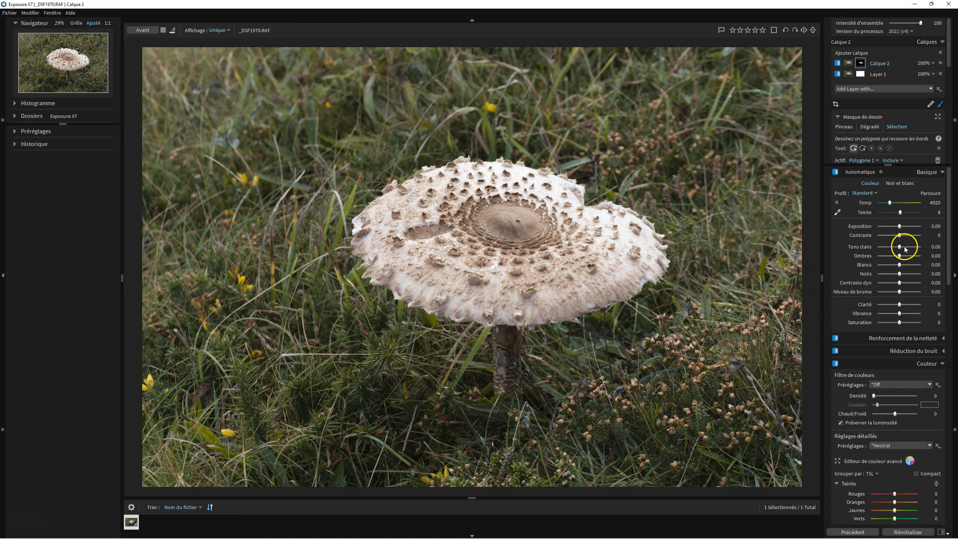
{"action": "left_click_drag", "start_coordinate": [898, 225], "coordinate": [890, 249]}
{"action": "double_click", "coordinate": [897, 228]}
{"action": "double_click", "coordinate": [889, 247]}
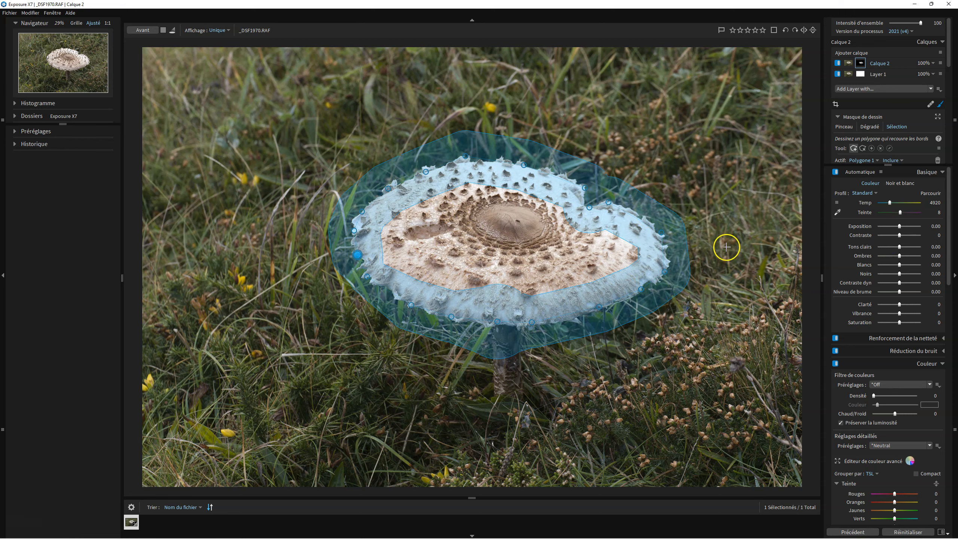
- Set the Oranges hue (Teinte) to -50 on the mushroom cap layer
{"action": "scroll", "coordinate": [906, 381], "scroll_direction": "down", "scroll_amount": 5}
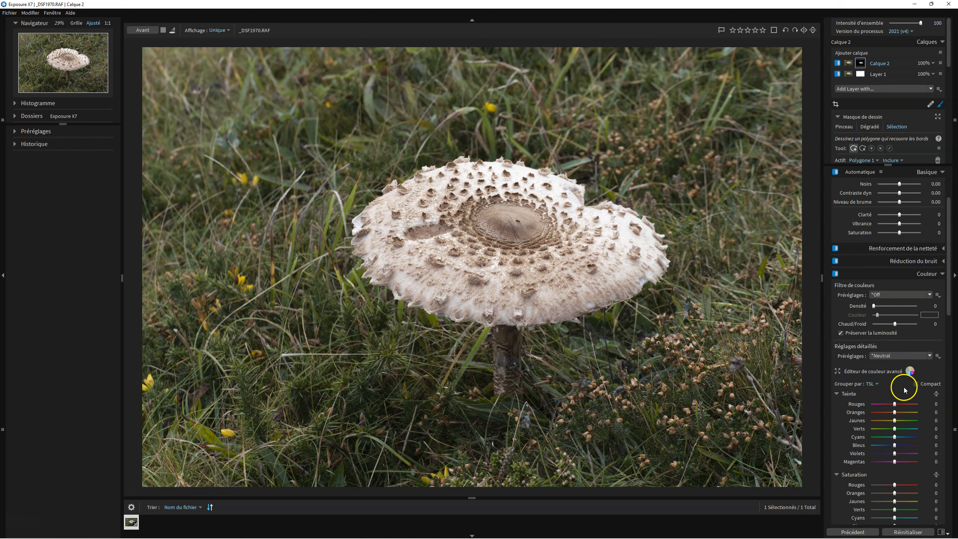
{"action": "left_click_drag", "start_coordinate": [895, 345], "coordinate": [894, 347]}
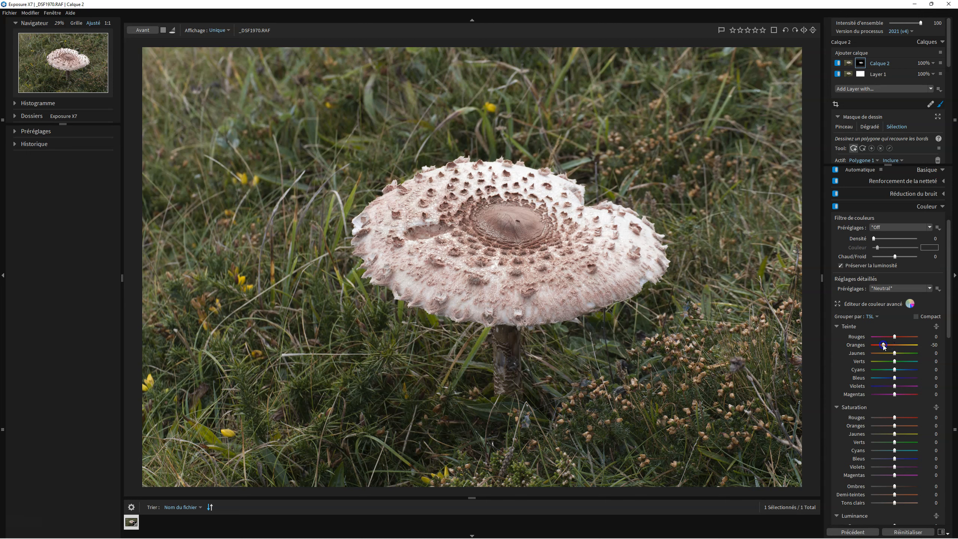
{"action": "left_click", "coordinate": [522, 313]}
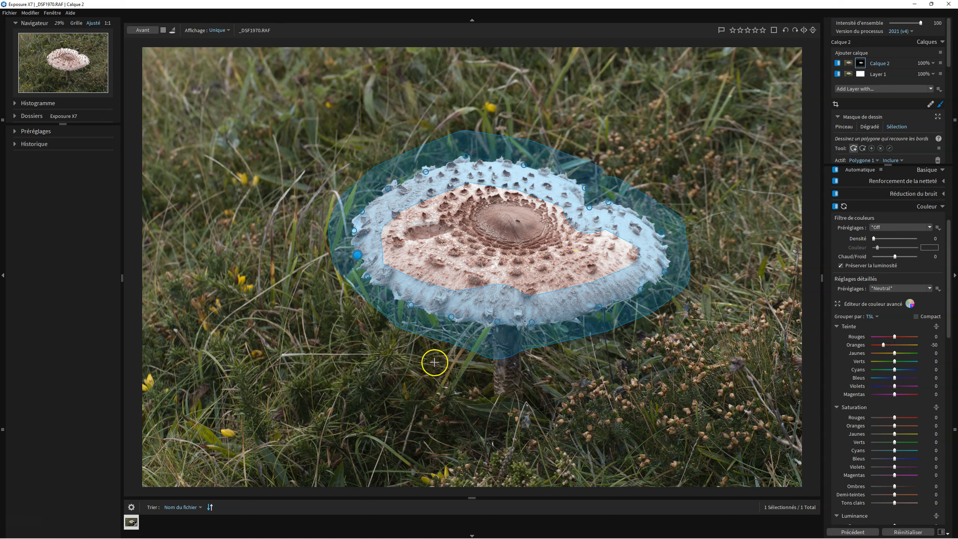
- Add a new layer, shift its Oranges hue towards red and remove the layer again
{"action": "left_click", "coordinate": [857, 53]}
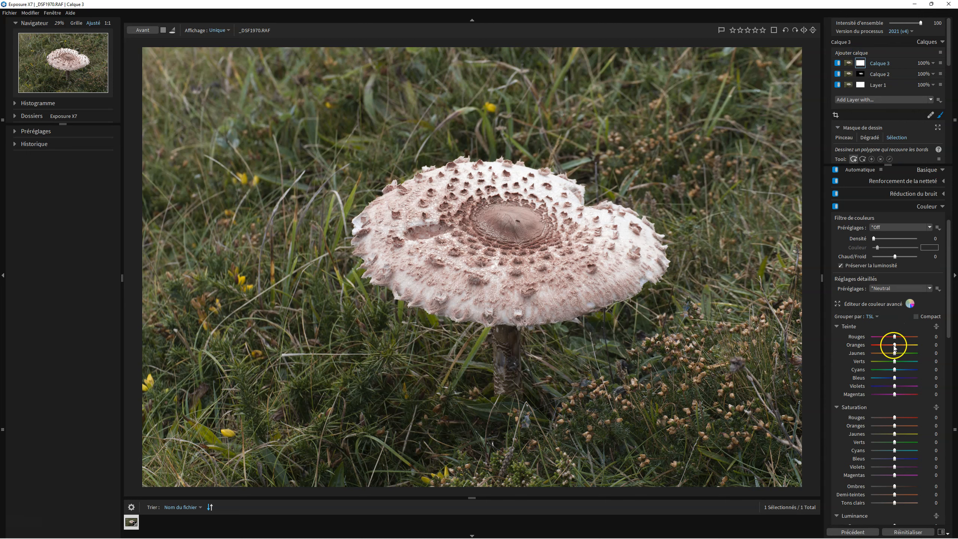
{"action": "left_click_drag", "start_coordinate": [903, 348], "coordinate": [879, 349]}
{"action": "right_click", "coordinate": [855, 62]}
{"action": "left_click", "coordinate": [884, 132]}
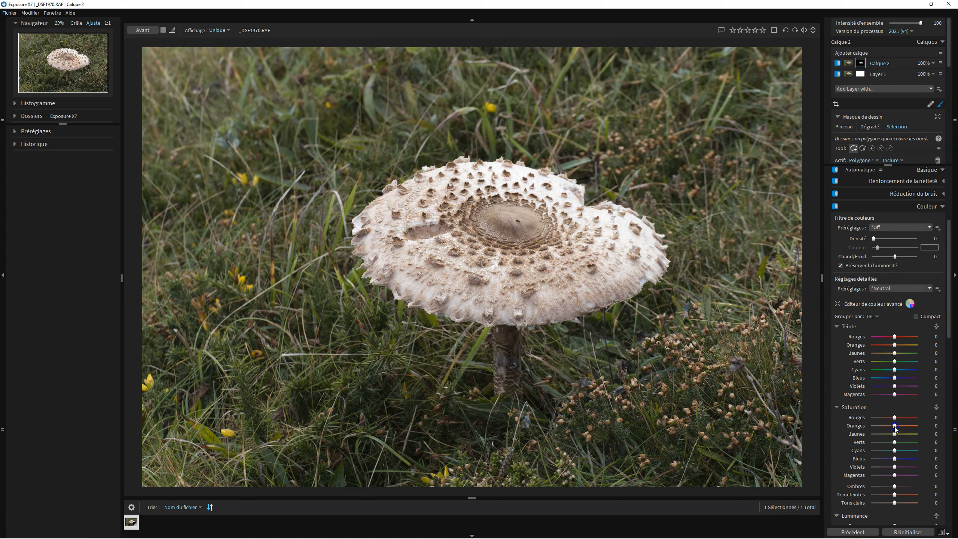
- Lower the tone curve's Bleu channel with a midpoint at input 55.24 and output 45.71
{"action": "scroll", "coordinate": [896, 423], "scroll_direction": "down", "scroll_amount": 10}
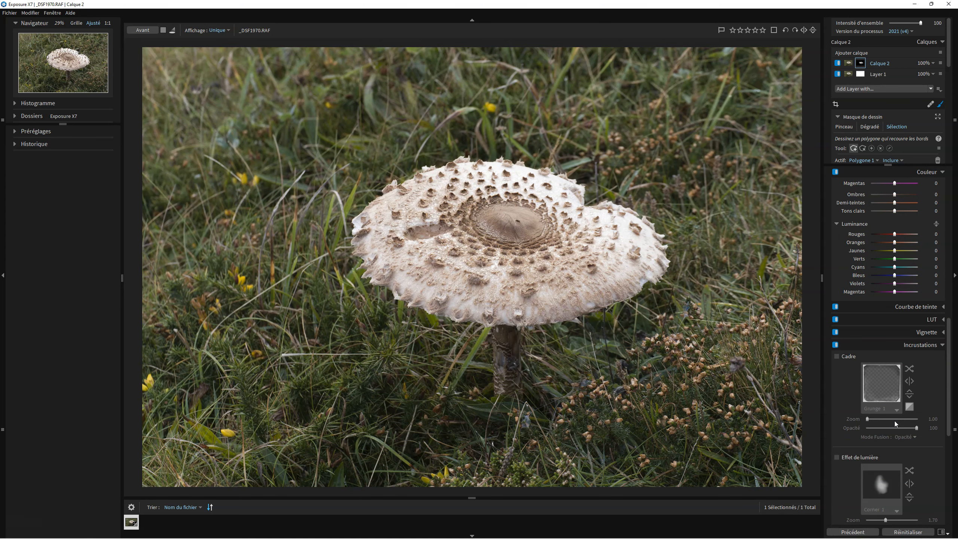
{"action": "left_click", "coordinate": [942, 307]}
{"action": "left_click", "coordinate": [880, 339]}
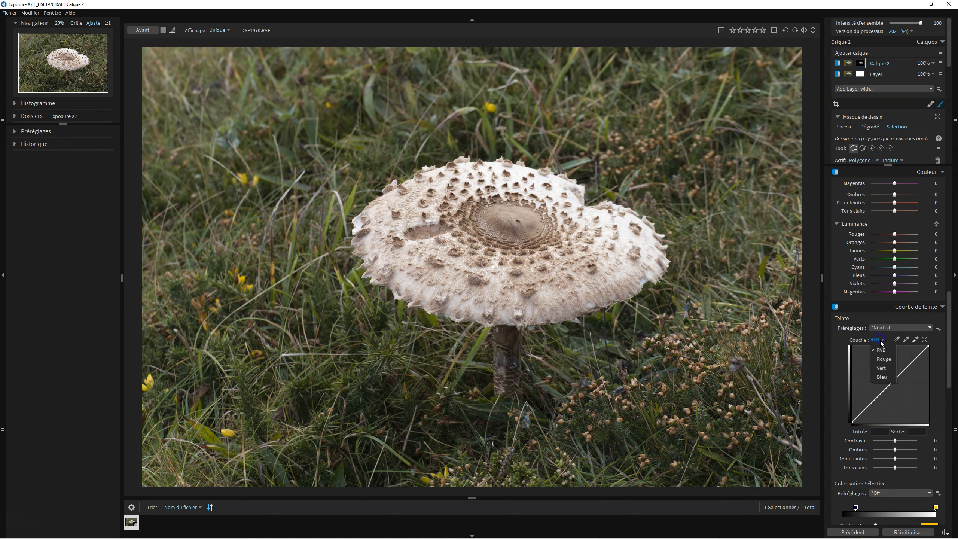
{"action": "left_click", "coordinate": [884, 377]}
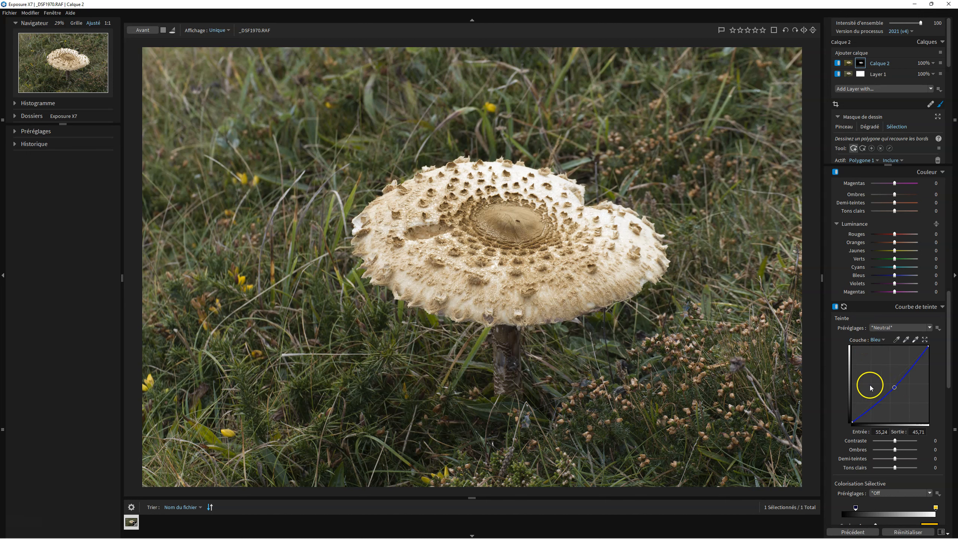
- Try raising the RVB curve's black point to output 7.14, lower it again and reset the whole tone curve
{"action": "left_click", "coordinate": [879, 339]}
{"action": "left_click", "coordinate": [881, 350]}
{"action": "left_click", "coordinate": [851, 420]}
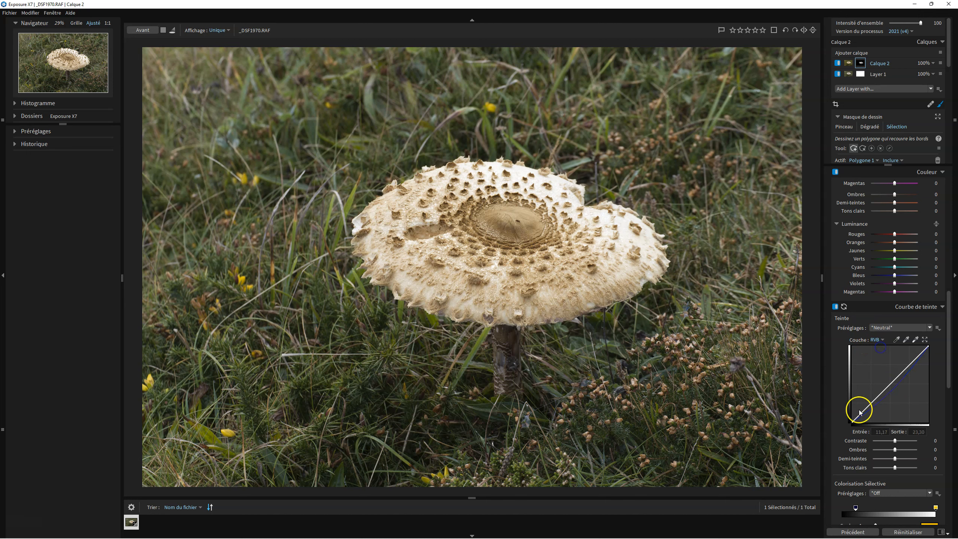
{"action": "mouse_move", "coordinate": [852, 420]}
{"action": "left_mouse_down"}
{"action": "mouse_move", "coordinate": [849, 404]}
{"action": "mouse_move", "coordinate": [849, 416]}
{"action": "left_mouse_up"}
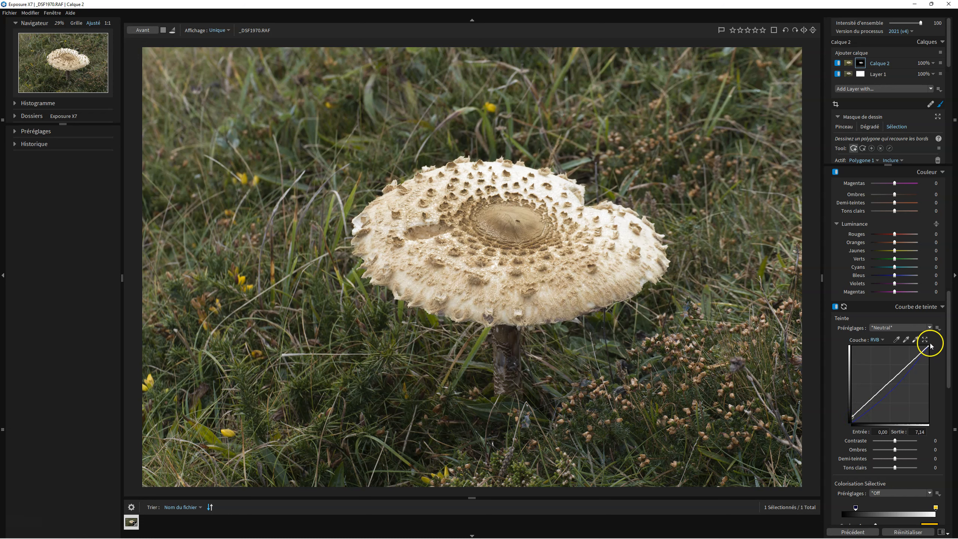
{"action": "left_click_drag", "start_coordinate": [928, 346], "coordinate": [928, 346]}
{"action": "left_click", "coordinate": [852, 416]}
{"action": "left_click_drag", "start_coordinate": [851, 416], "coordinate": [851, 424]}
{"action": "left_click", "coordinate": [844, 309]}
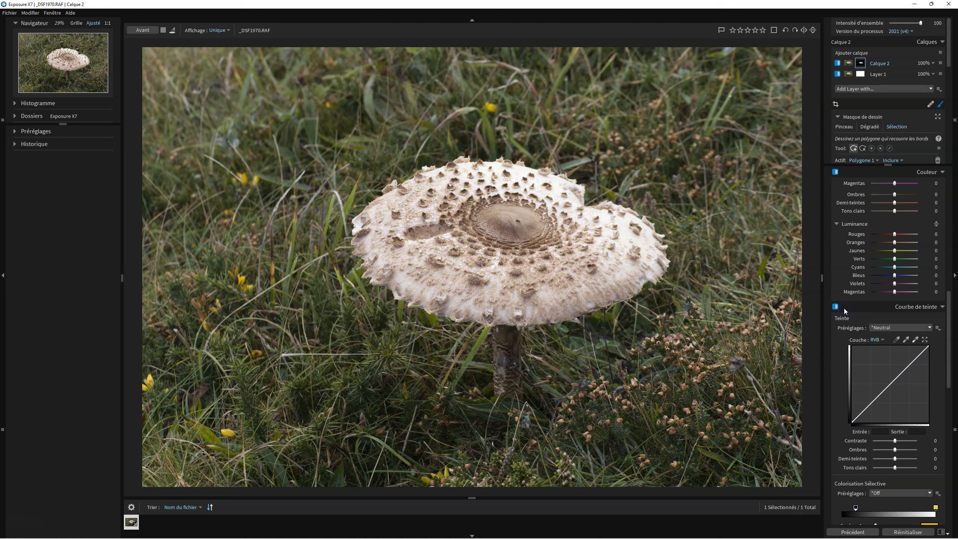
- Apply the Golden Hour sample LUT to the mushroom cap layer at an intensity of 40
{"action": "scroll", "coordinate": [866, 363], "scroll_direction": "down", "scroll_amount": 2}
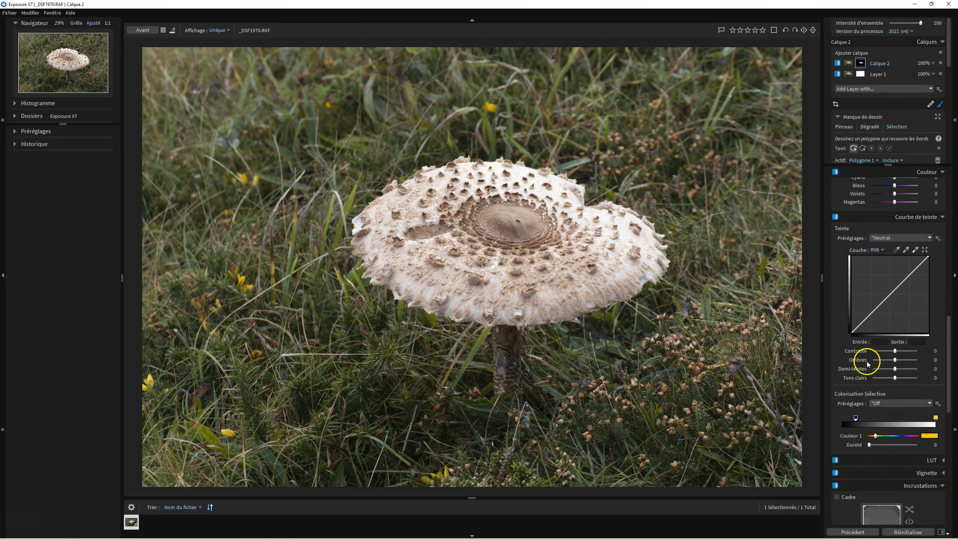
{"action": "scroll", "coordinate": [867, 363], "scroll_direction": "down", "scroll_amount": 4}
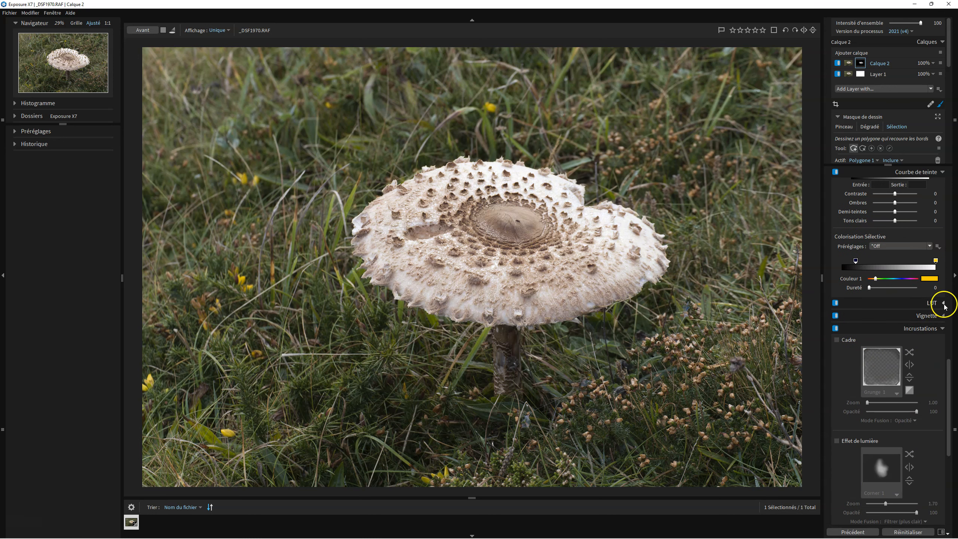
{"action": "left_click", "coordinate": [944, 303]}
{"action": "left_click", "coordinate": [858, 317]}
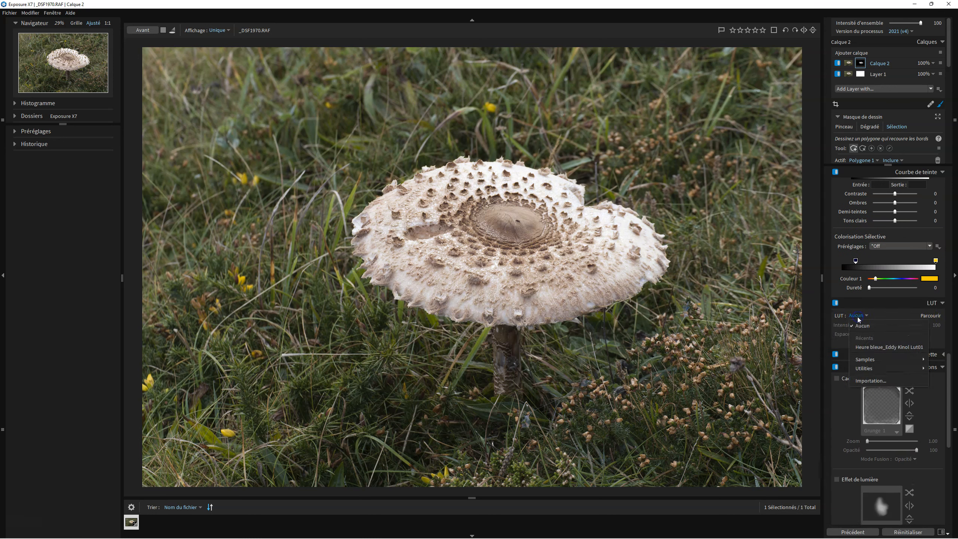
{"action": "mouse_move", "coordinate": [868, 359]}
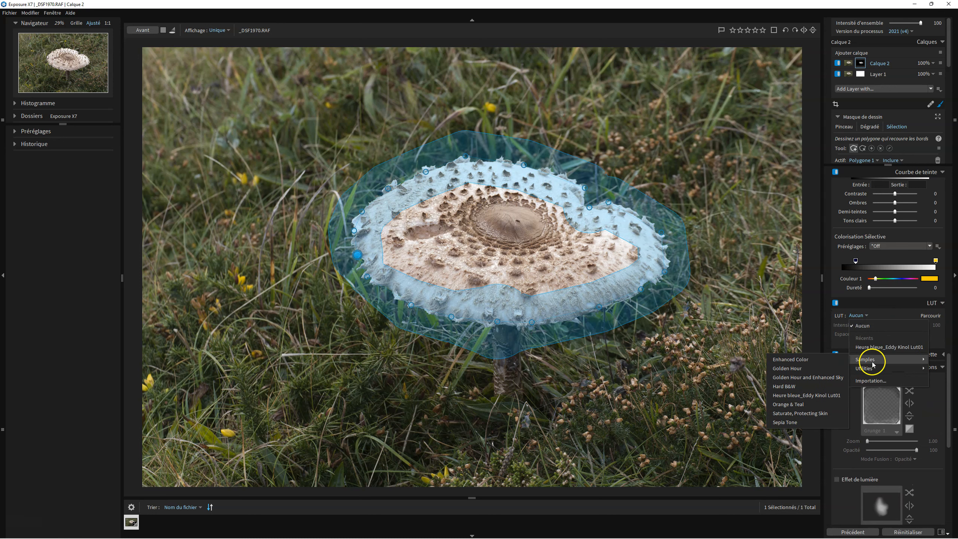
{"action": "left_click", "coordinate": [808, 369]}
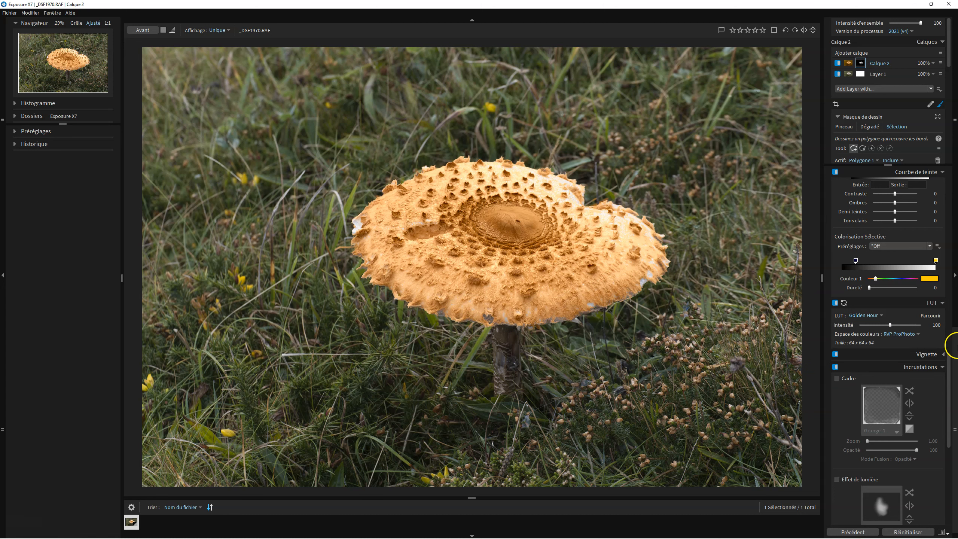
{"action": "left_click_drag", "start_coordinate": [872, 326], "coordinate": [847, 323]}
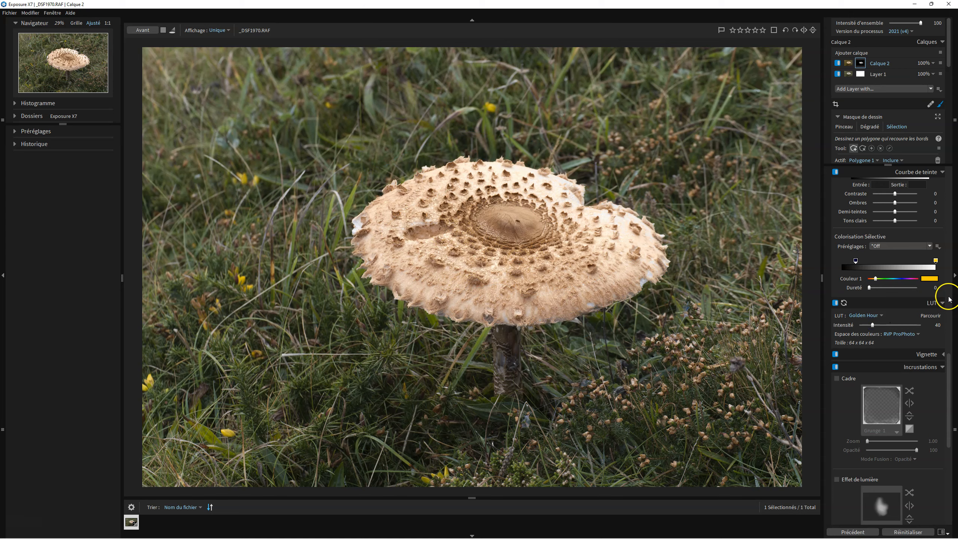
- Try a sharpening amount (Renforcement de la netteté) of 86 on the cap layer, set it back to 0 and collapse the sharpening settings
{"action": "scroll", "coordinate": [901, 359], "scroll_direction": "down", "scroll_amount": 3}
{"action": "scroll", "coordinate": [902, 363], "scroll_direction": "down", "scroll_amount": 5}
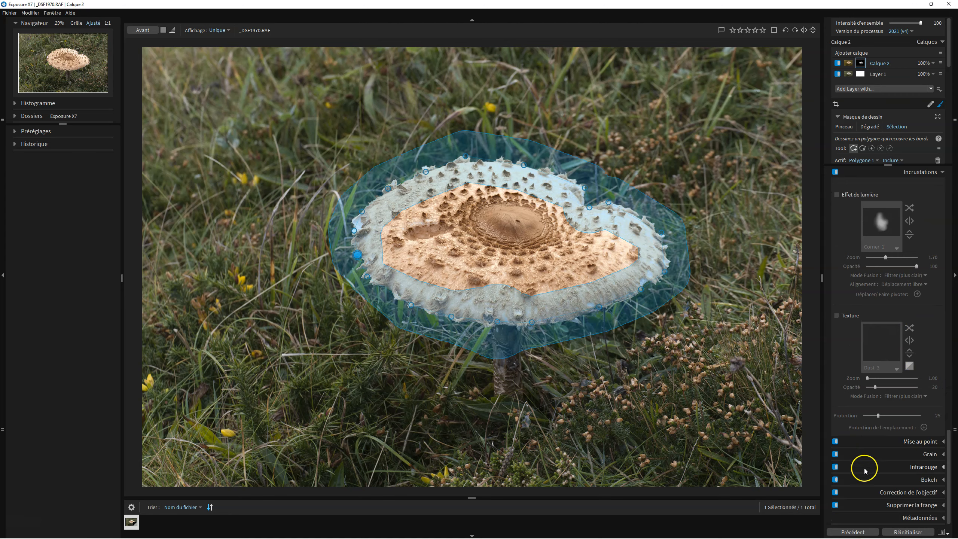
{"action": "scroll", "coordinate": [925, 408], "scroll_direction": "up", "scroll_amount": 10}
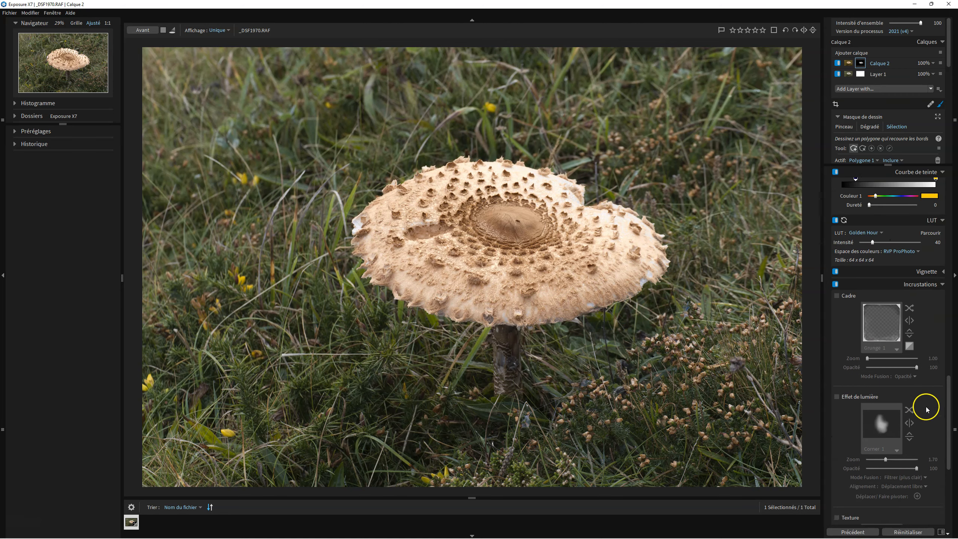
{"action": "scroll", "coordinate": [926, 409], "scroll_direction": "up", "scroll_amount": 10}
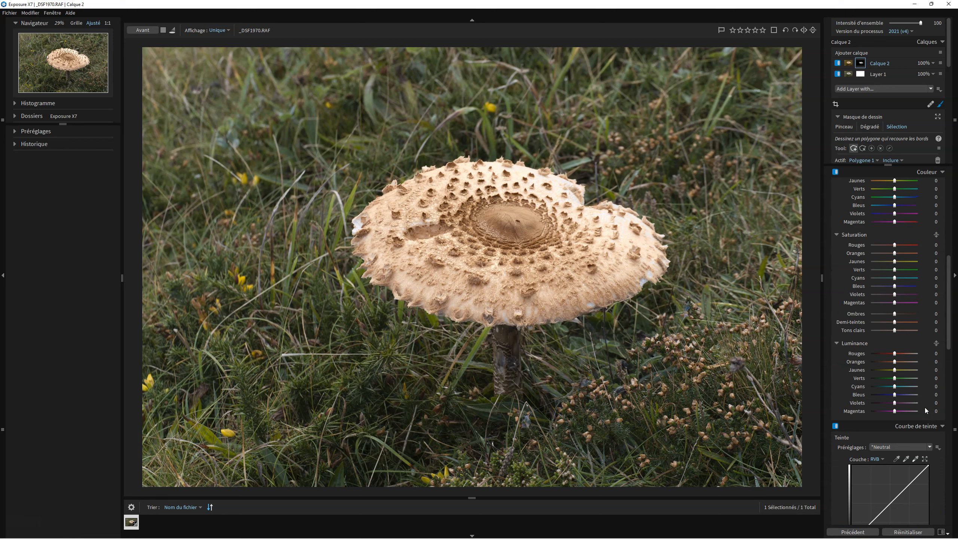
{"action": "scroll", "coordinate": [925, 407], "scroll_direction": "up", "scroll_amount": 2}
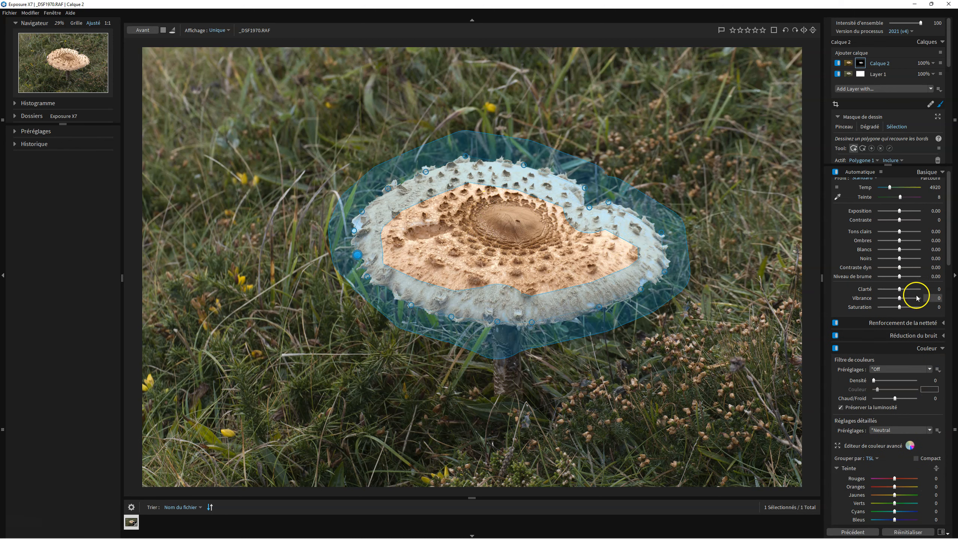
{"action": "left_click", "coordinate": [942, 324]}
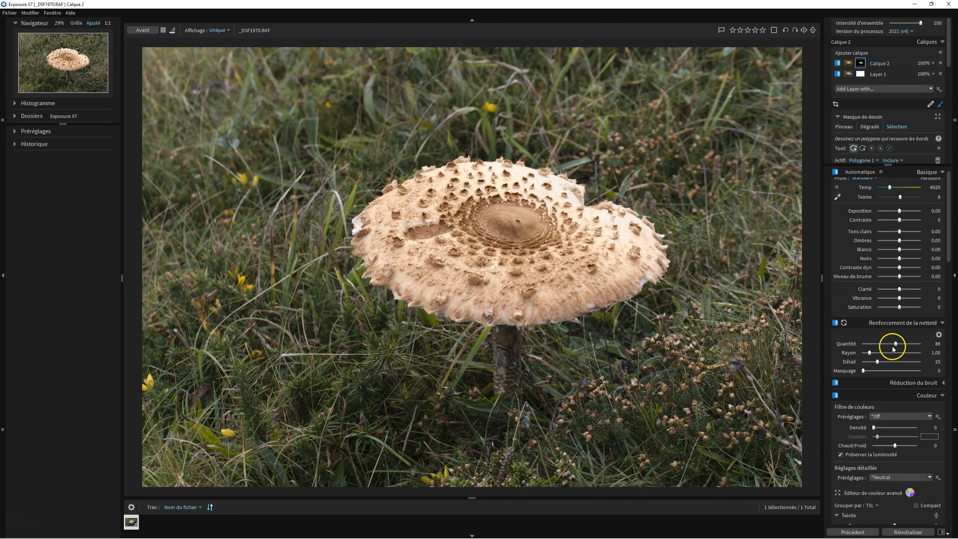
{"action": "left_click_drag", "start_coordinate": [893, 346], "coordinate": [858, 342]}
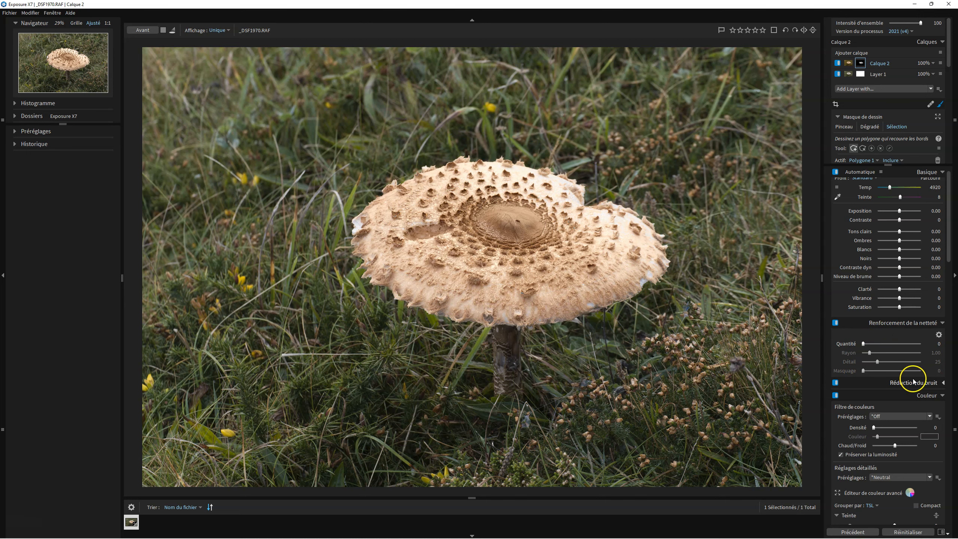
{"action": "left_click", "coordinate": [895, 324]}
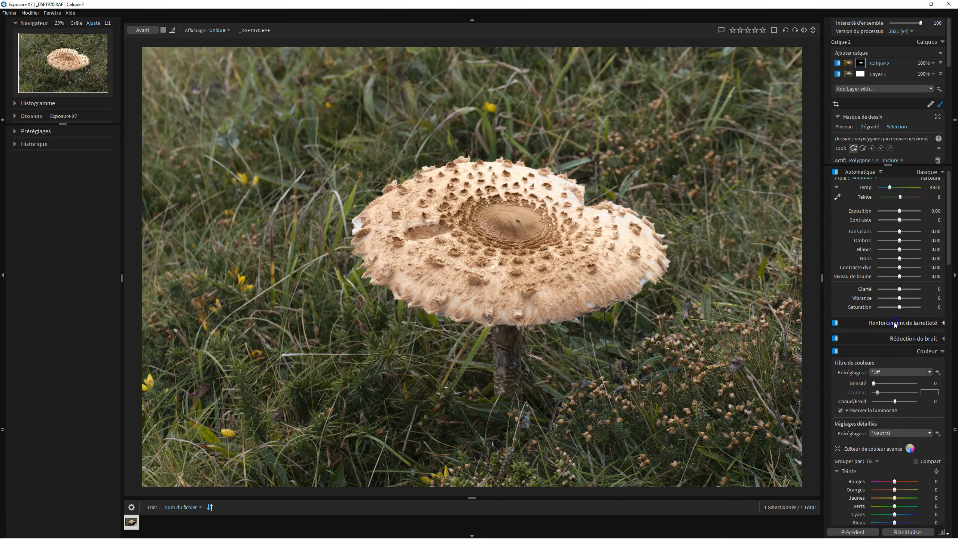
- Expand the mask settings area fully and display the mask overlay (Afficher masque) of the mushroom cap layer
{"action": "scroll", "coordinate": [894, 286], "scroll_direction": "up", "scroll_amount": 1}
{"action": "scroll", "coordinate": [894, 285], "scroll_direction": "up", "scroll_amount": 1}
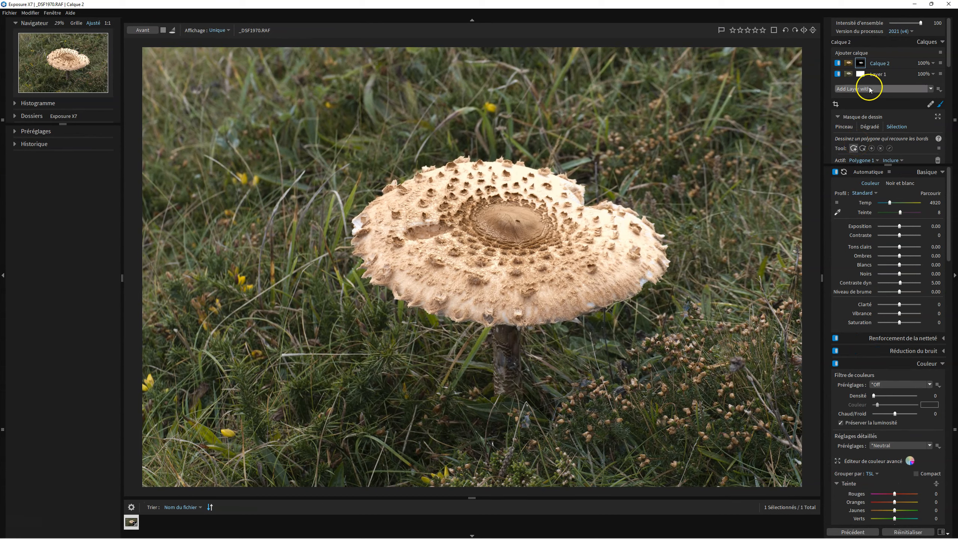
{"action": "left_click_drag", "start_coordinate": [888, 165], "coordinate": [891, 439]}
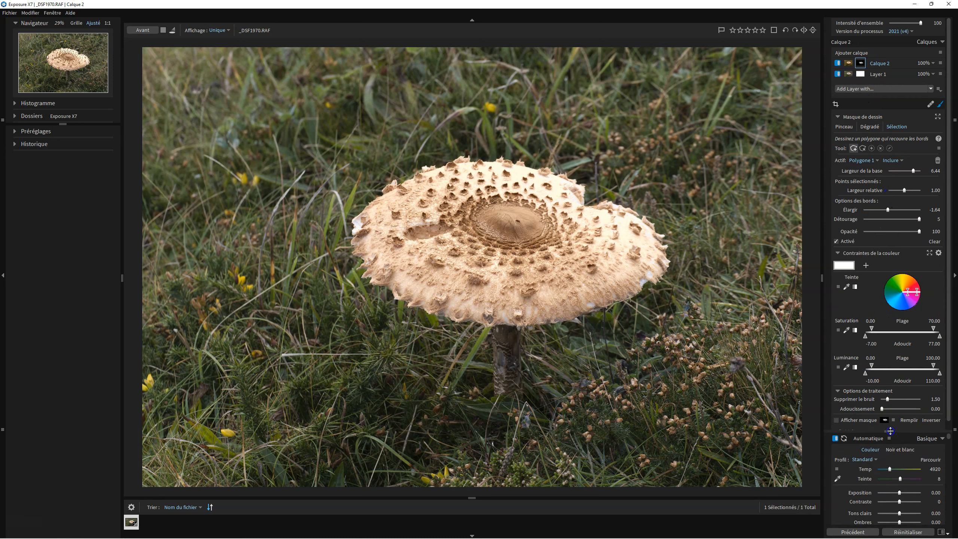
{"action": "left_click", "coordinate": [837, 421]}
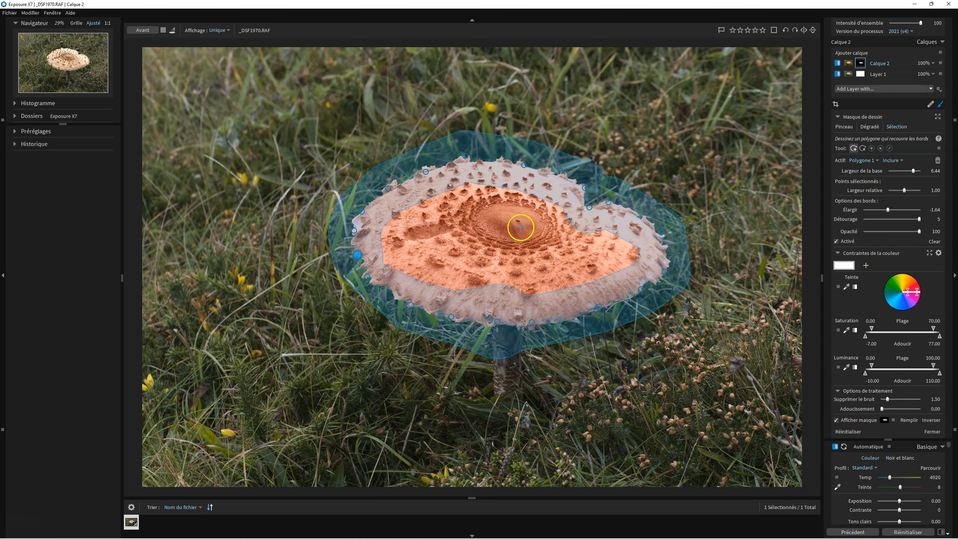
- Try lowering the cap polygon's opacity, including 15 with the layer's exposure at 2.57, and restore opacity to 100 and exposure to 0
{"action": "left_click_drag", "start_coordinate": [919, 231], "coordinate": [866, 234]}
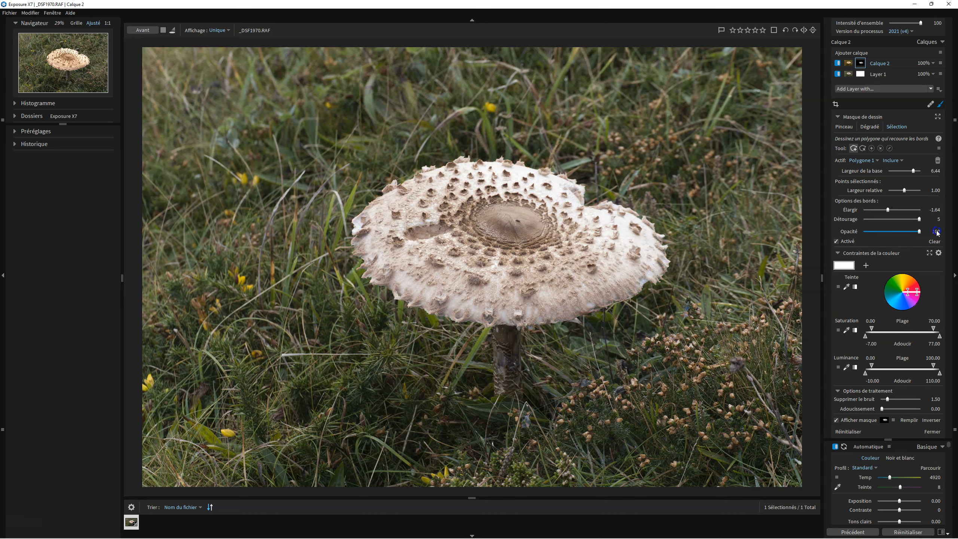
{"action": "left_click", "coordinate": [837, 420]}
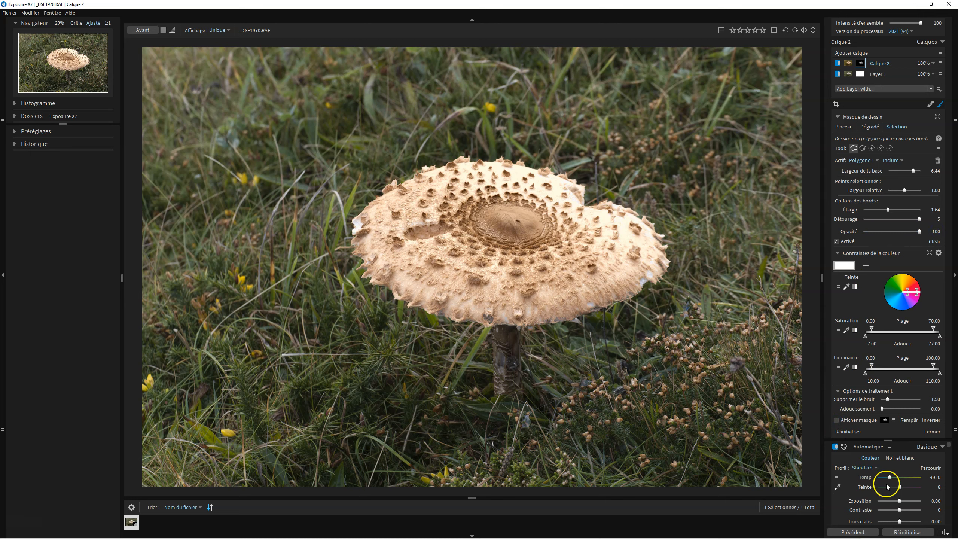
{"action": "left_click_drag", "start_coordinate": [901, 501], "coordinate": [910, 501]}
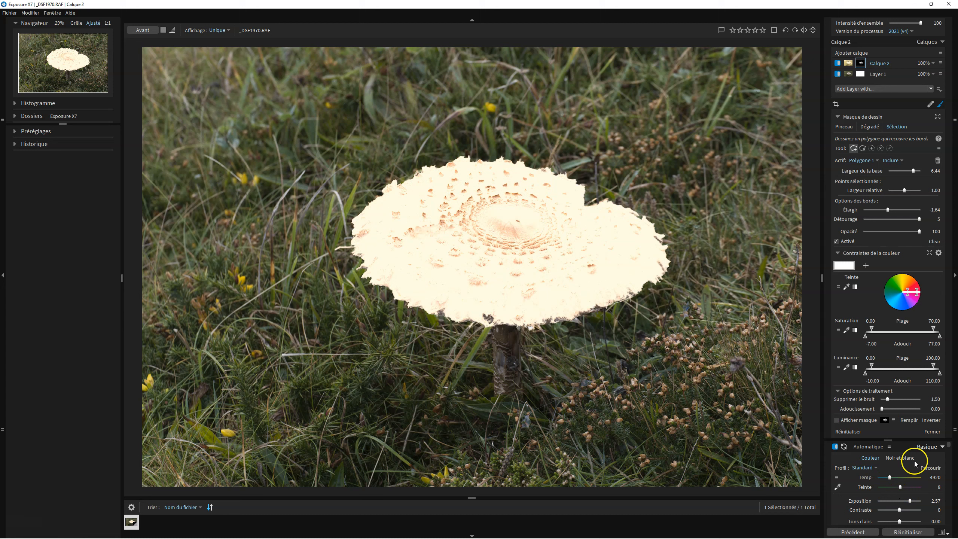
{"action": "left_click_drag", "start_coordinate": [911, 235], "coordinate": [882, 234]}
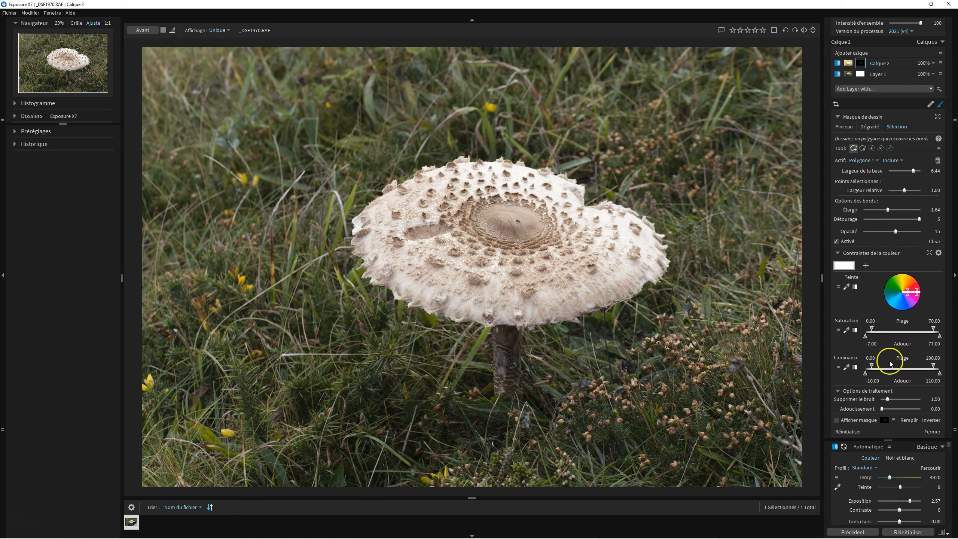
{"action": "double_click", "coordinate": [909, 504]}
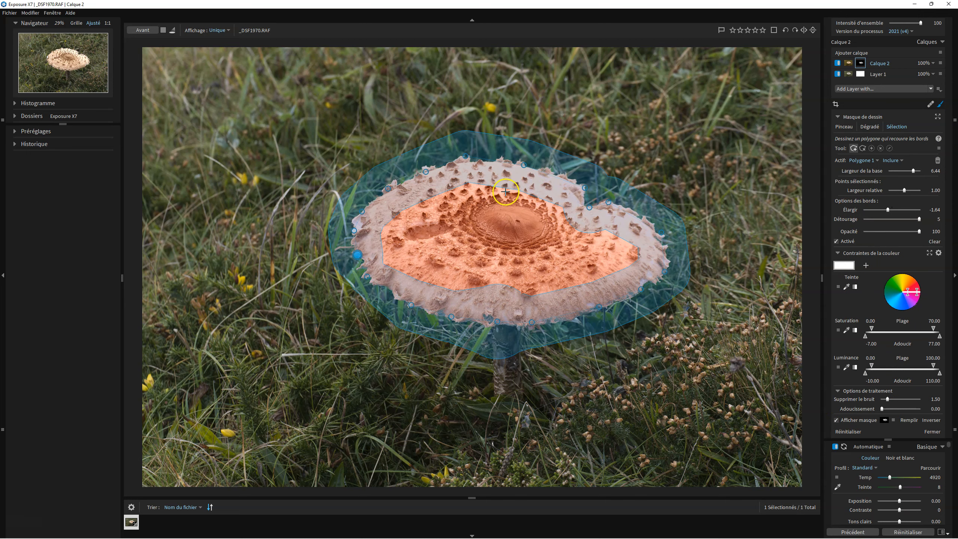
- Reset the mask of Calque 2 with Réinitialiser masque to clear the cap selection
{"action": "mouse_move", "coordinate": [956, 166]}
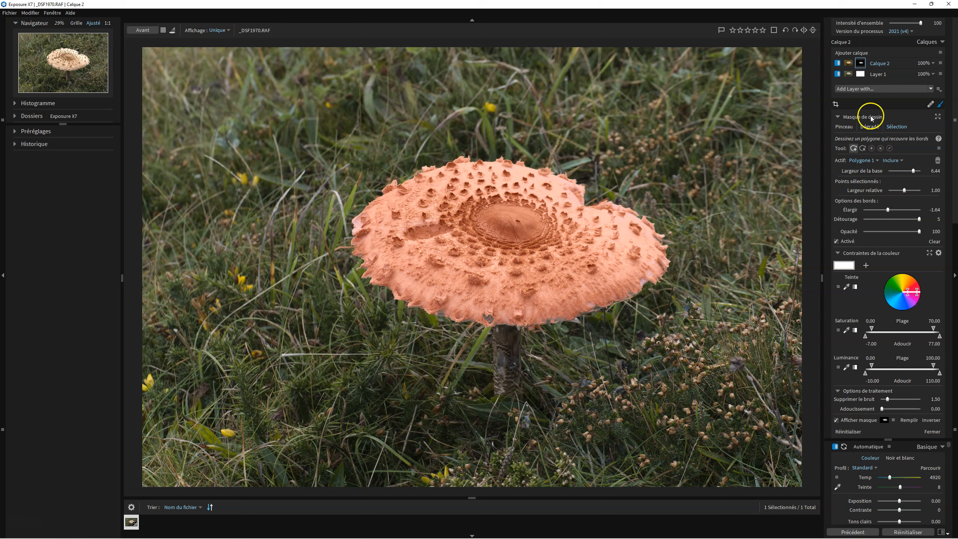
{"action": "right_click", "coordinate": [862, 63]}
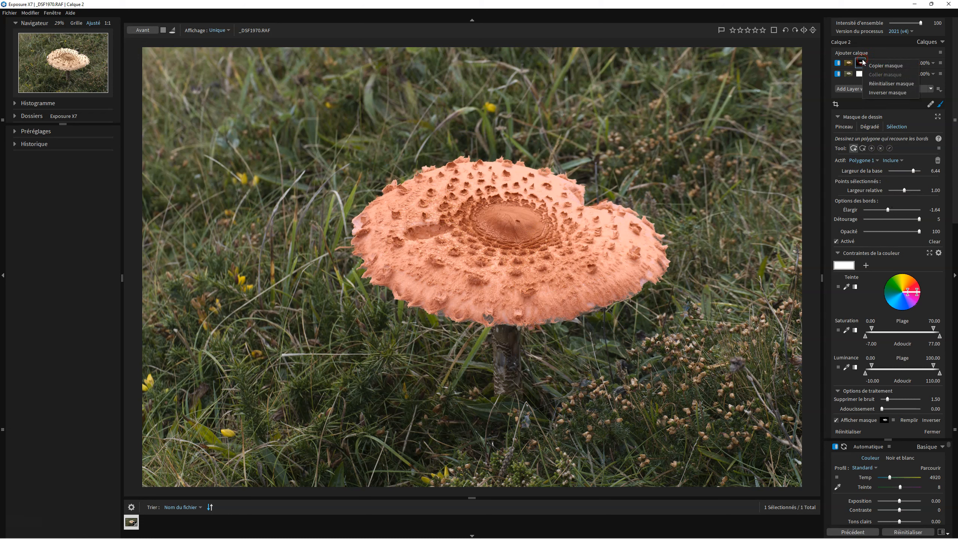
{"action": "left_click", "coordinate": [878, 84]}
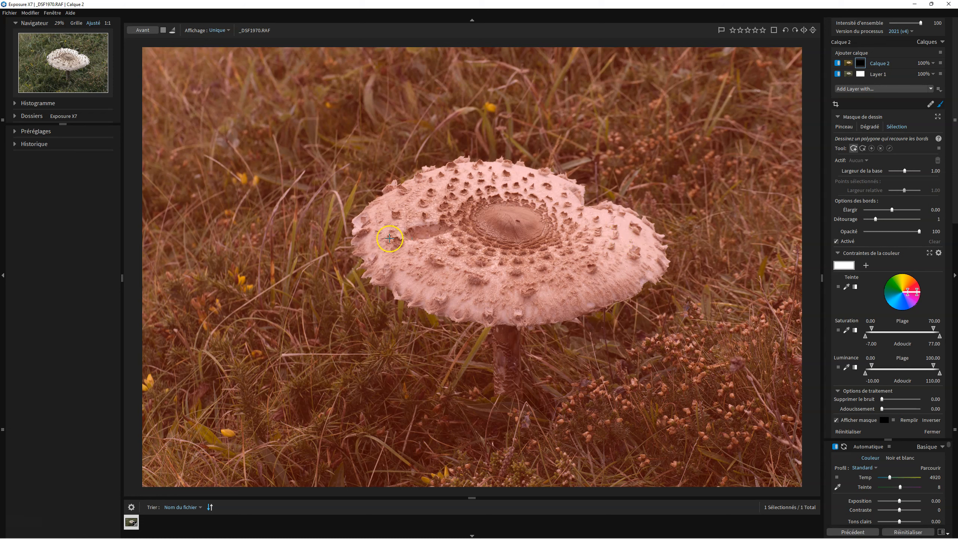
- Trace a new include polygon around the whole edge of the mushroom cap and set its base width to 5.56
{"action": "left_click", "coordinate": [352, 224]}
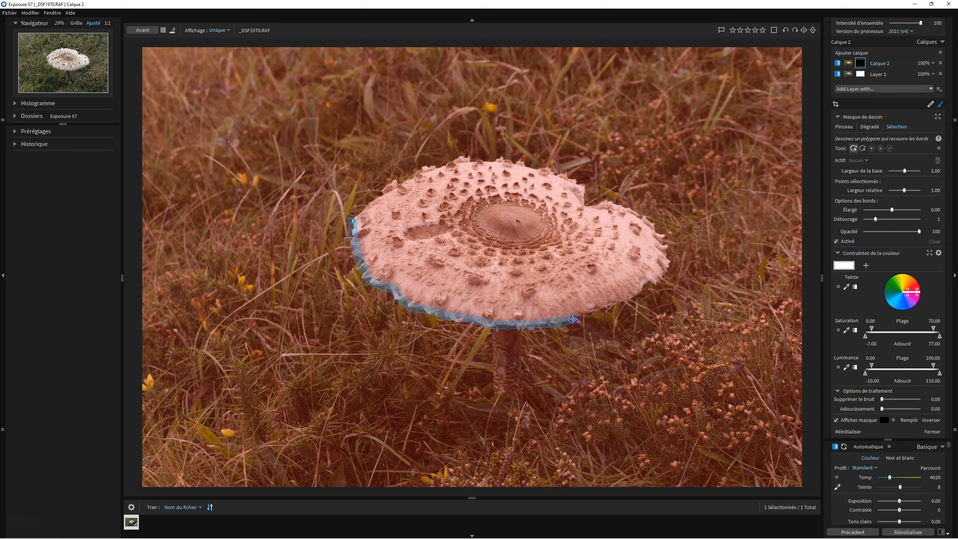
{"action": "mouse_move", "coordinate": [646, 286]}
{"action": "left_mouse_down"}
{"action": "mouse_move", "coordinate": [665, 259]}
{"action": "mouse_move", "coordinate": [646, 221]}
{"action": "mouse_move", "coordinate": [582, 199]}
{"action": "mouse_move", "coordinate": [576, 183]}
{"action": "mouse_move", "coordinate": [539, 166]}
{"action": "mouse_move", "coordinate": [498, 157]}
{"action": "mouse_move", "coordinate": [420, 169]}
{"action": "mouse_move", "coordinate": [352, 221]}
{"action": "left_mouse_up"}
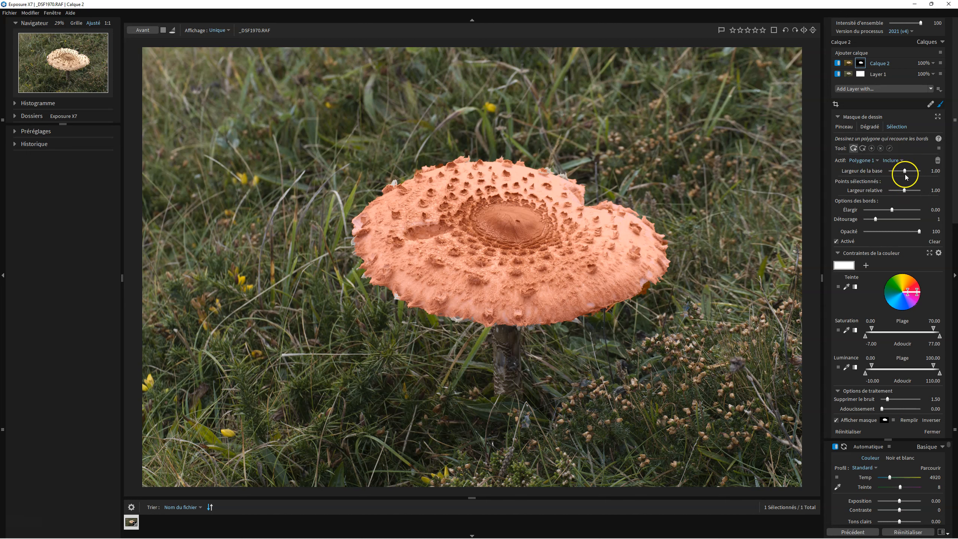
{"action": "left_click_drag", "start_coordinate": [912, 172], "coordinate": [913, 171]}
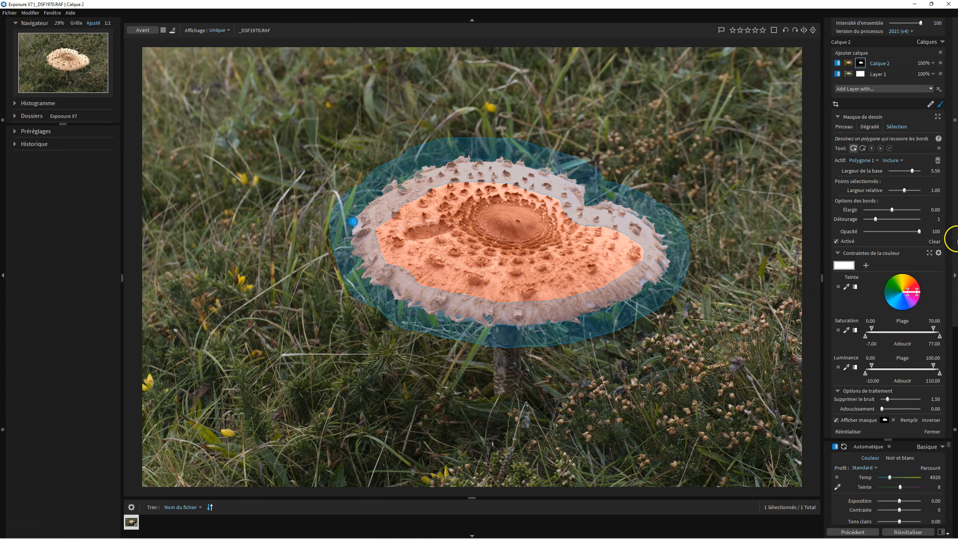
{"action": "left_click", "coordinate": [955, 136]}
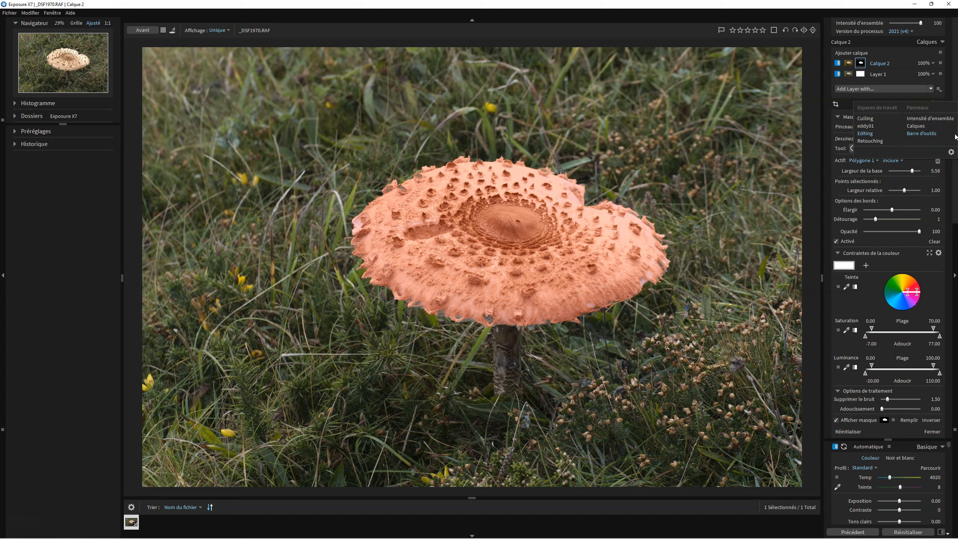
{"action": "left_click", "coordinate": [913, 208]}
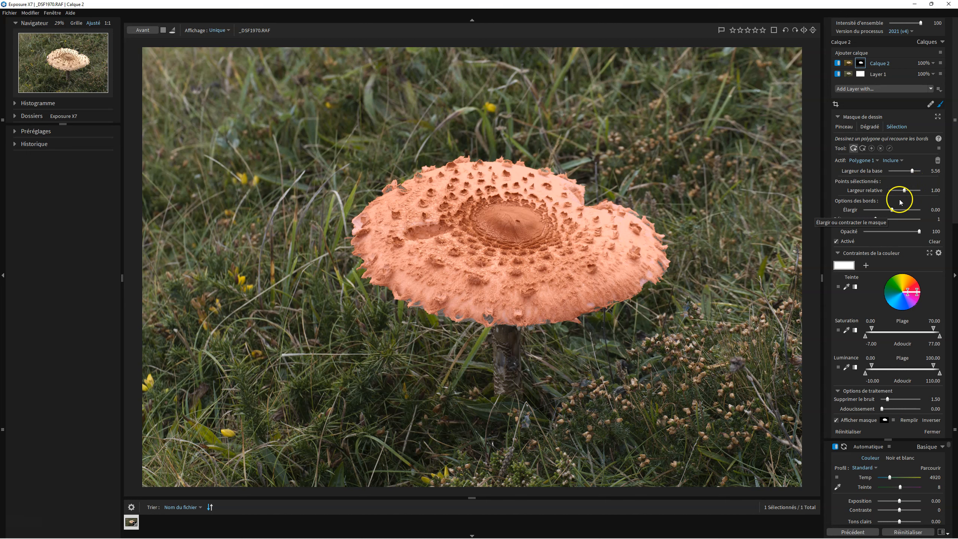
- Try edge options of Élargir 2.53 and Détourage 5 on the cap polygon, and restore them to 0 and 1
{"action": "left_click_drag", "start_coordinate": [892, 210], "coordinate": [910, 212]}
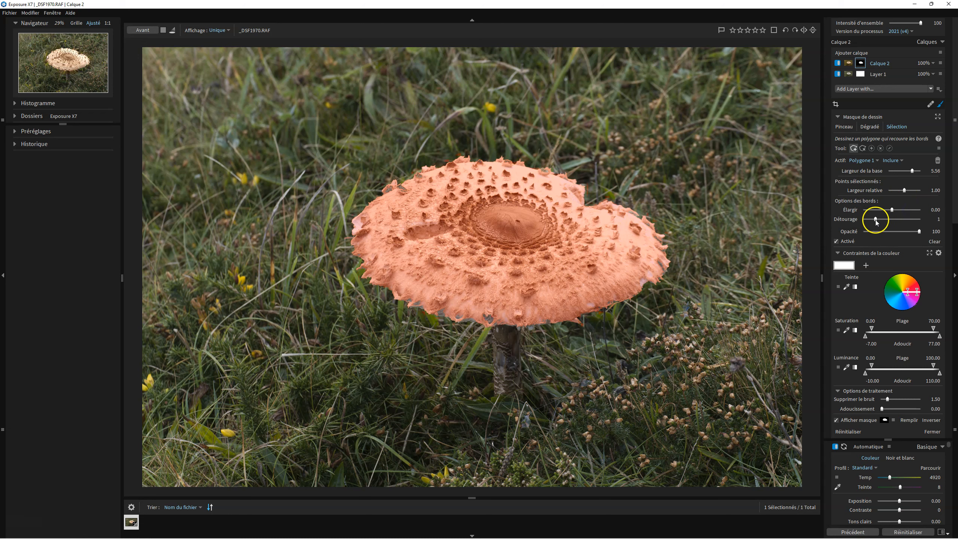
{"action": "left_click", "coordinate": [893, 210]}
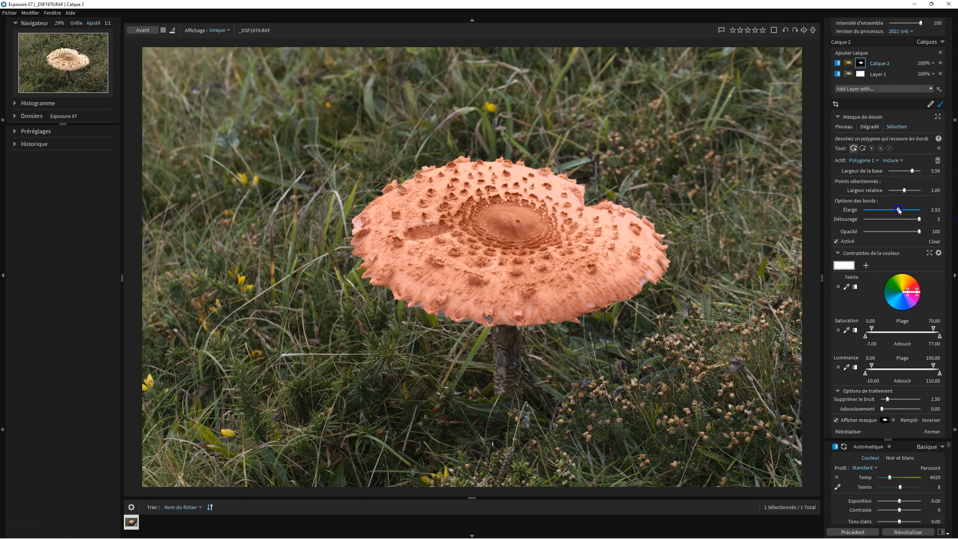
{"action": "mouse_move", "coordinate": [898, 210]}
{"action": "left_mouse_down"}
{"action": "mouse_move", "coordinate": [907, 211]}
{"action": "mouse_move", "coordinate": [898, 212]}
{"action": "left_mouse_up"}
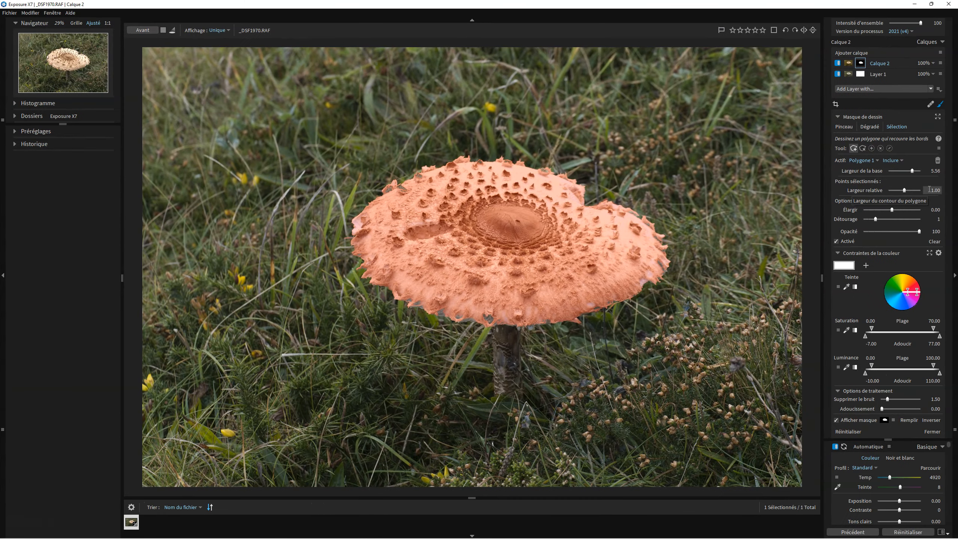
- Draw an exclude polygon around the dark central disc of the mushroom cap to remove it from the mask
{"action": "mouse_move", "coordinate": [470, 209]}
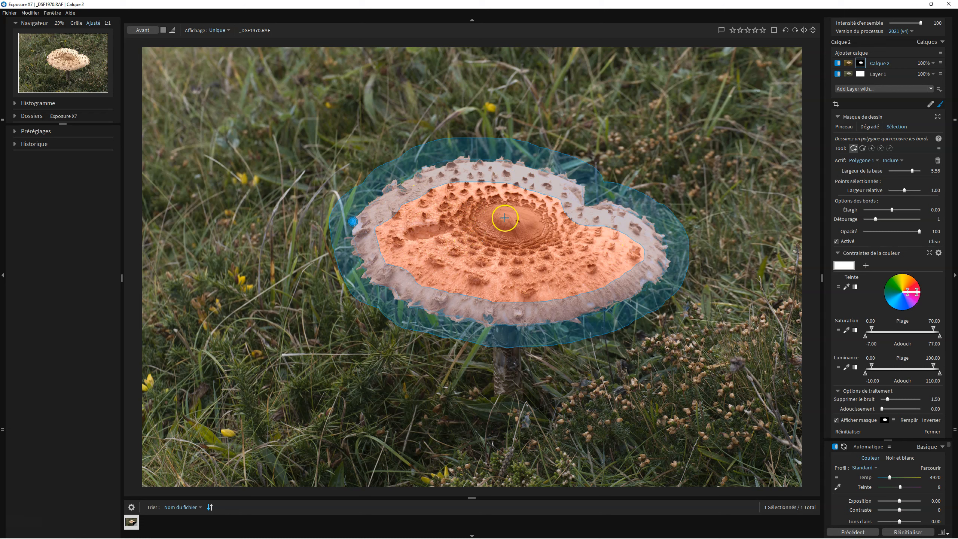
{"action": "left_click", "coordinate": [863, 148]}
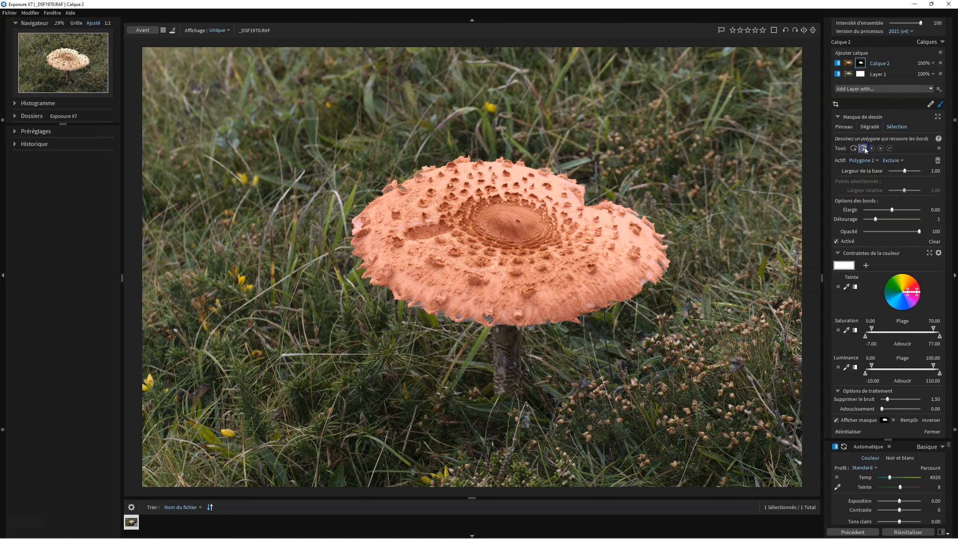
{"action": "left_click", "coordinate": [475, 215]}
{"action": "left_click", "coordinate": [529, 245]}
{"action": "left_click", "coordinate": [550, 217]}
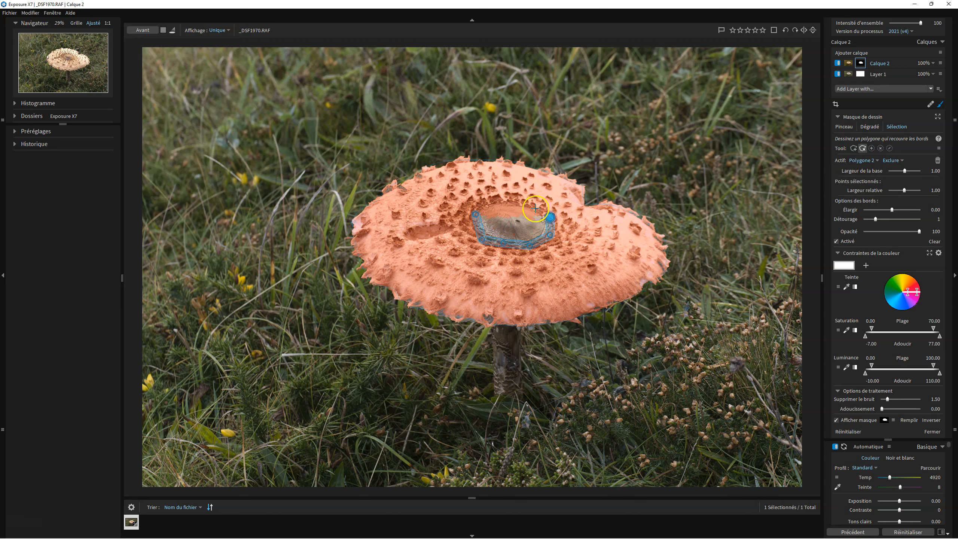
{"action": "left_click", "coordinate": [529, 205]}
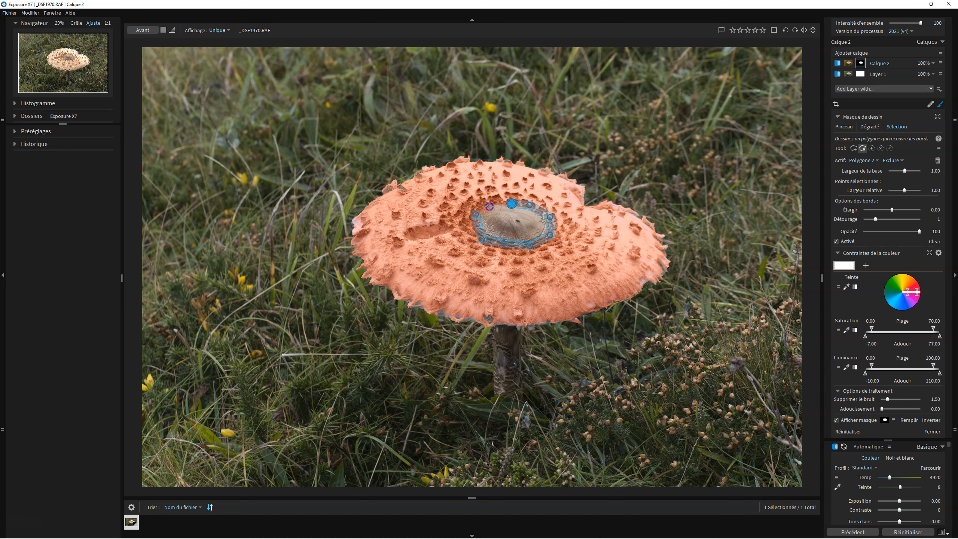
{"action": "left_click", "coordinate": [477, 214]}
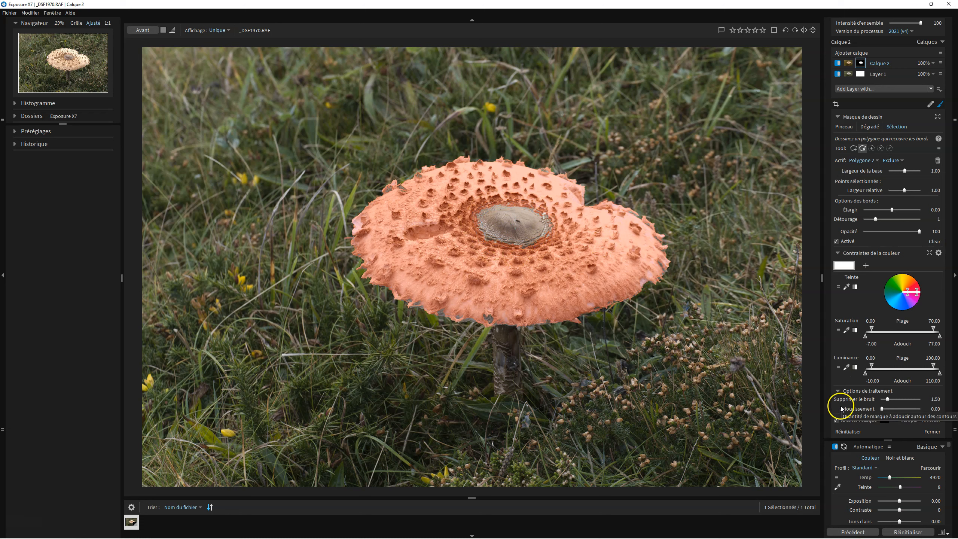
- Hide the mask overlay and set the cap layer's exposure to -0.77
{"action": "left_click", "coordinate": [837, 420]}
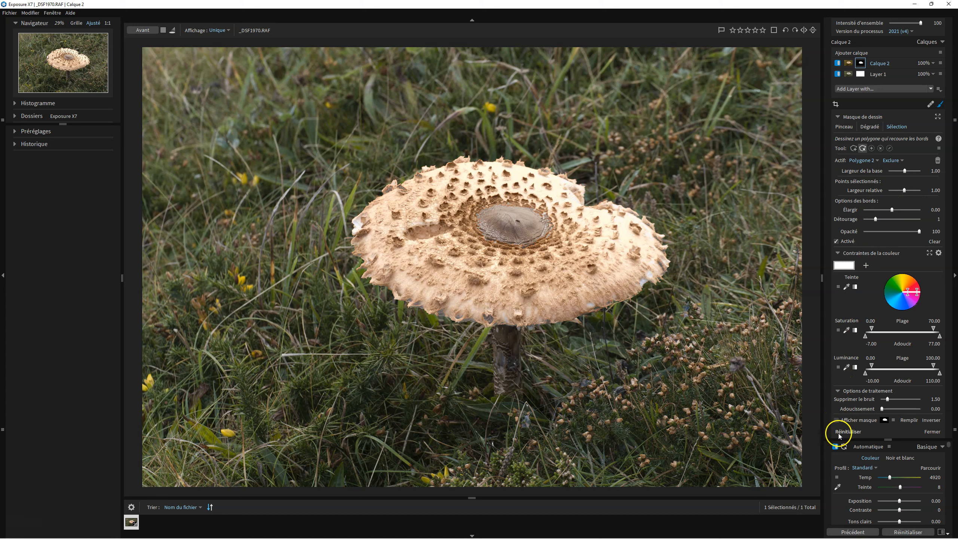
{"action": "left_click_drag", "start_coordinate": [898, 501], "coordinate": [897, 502]}
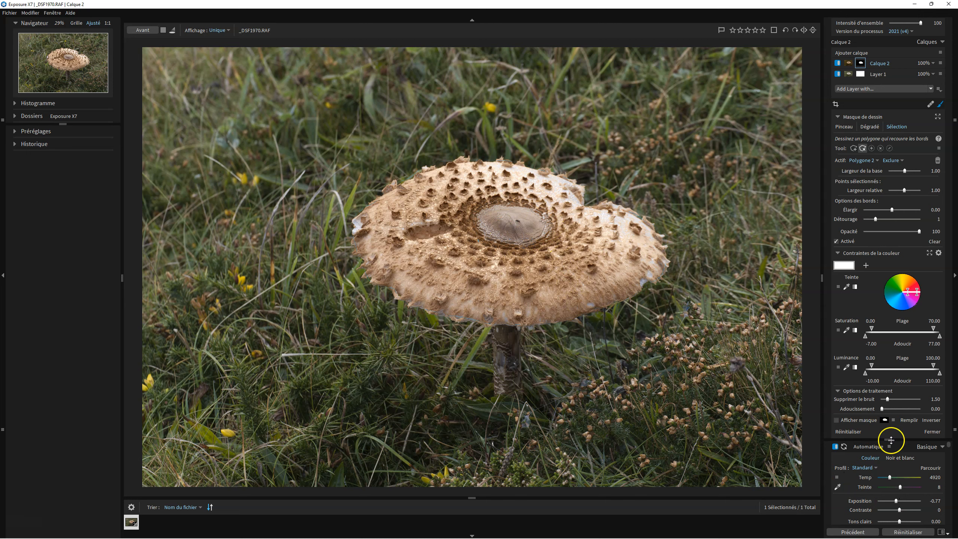
- Reset Calque 2's mask again and place an include marker on the lower middle of the mushroom cap
{"action": "left_click", "coordinate": [861, 62]}
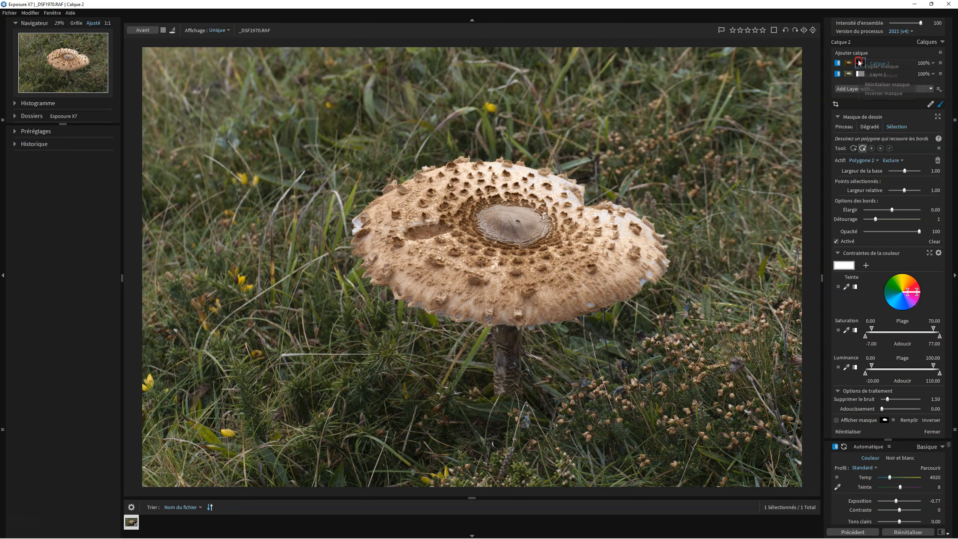
{"action": "left_click", "coordinate": [878, 84]}
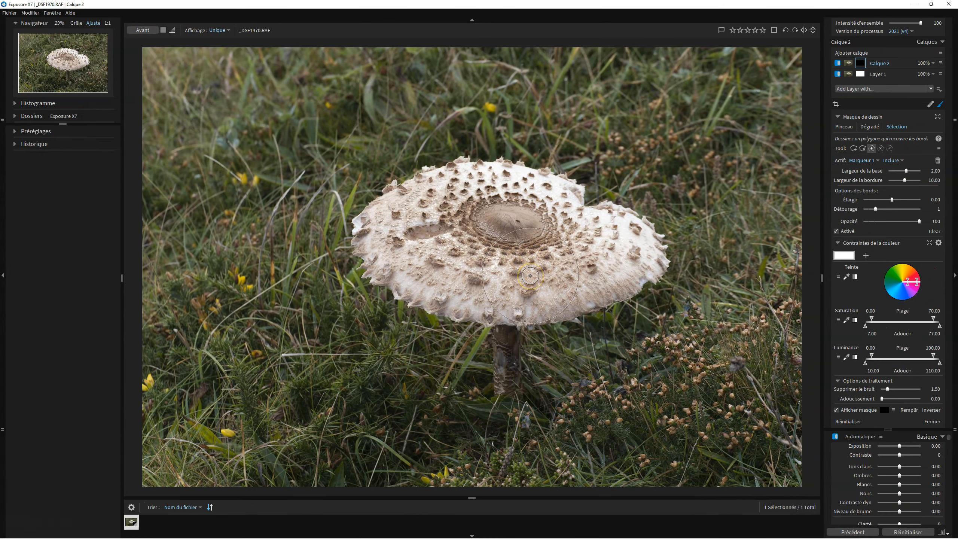
{"action": "left_click", "coordinate": [529, 275]}
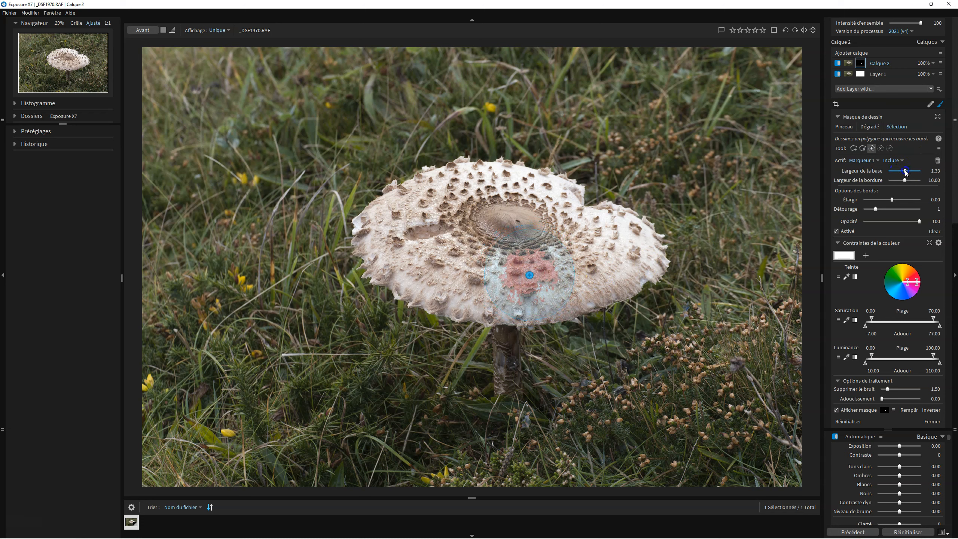
- Set the marker's base width to 10.00 and border width to 16.30, and move it onto the cap's left half
{"action": "mouse_move", "coordinate": [895, 172]}
{"action": "left_mouse_down"}
{"action": "mouse_move", "coordinate": [923, 171]}
{"action": "mouse_move", "coordinate": [904, 172]}
{"action": "left_mouse_up"}
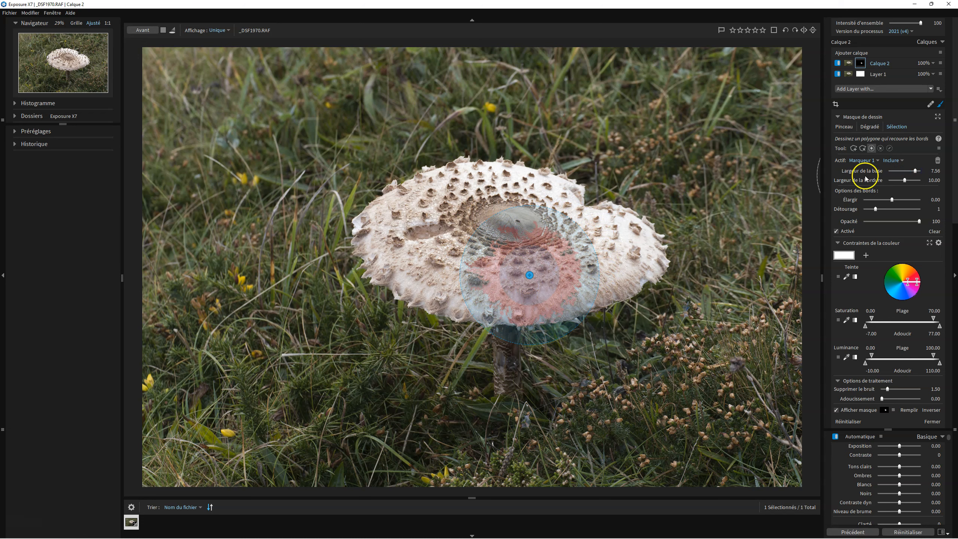
{"action": "left_click_drag", "start_coordinate": [916, 171], "coordinate": [931, 171]}
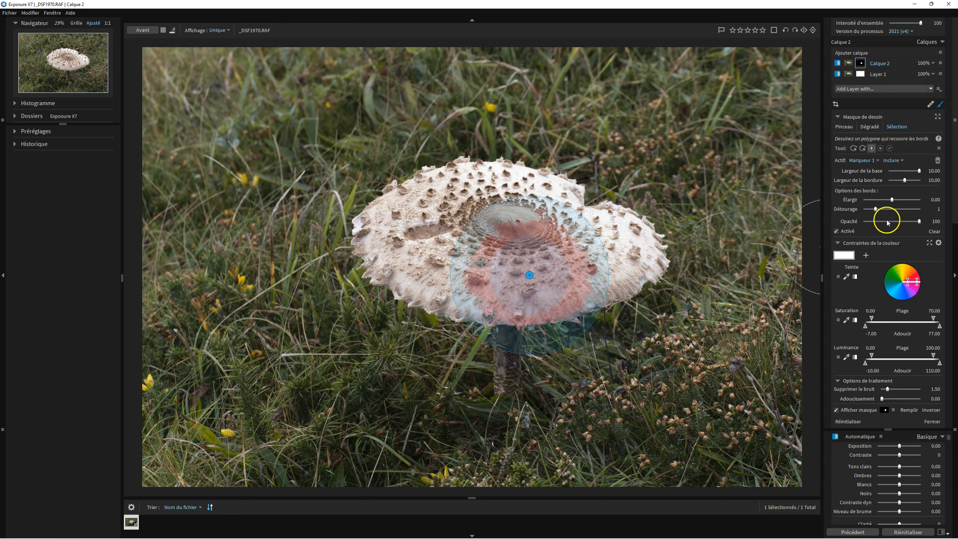
{"action": "mouse_move", "coordinate": [905, 182]}
{"action": "left_mouse_down"}
{"action": "mouse_move", "coordinate": [863, 181]}
{"action": "mouse_move", "coordinate": [889, 183]}
{"action": "left_mouse_up"}
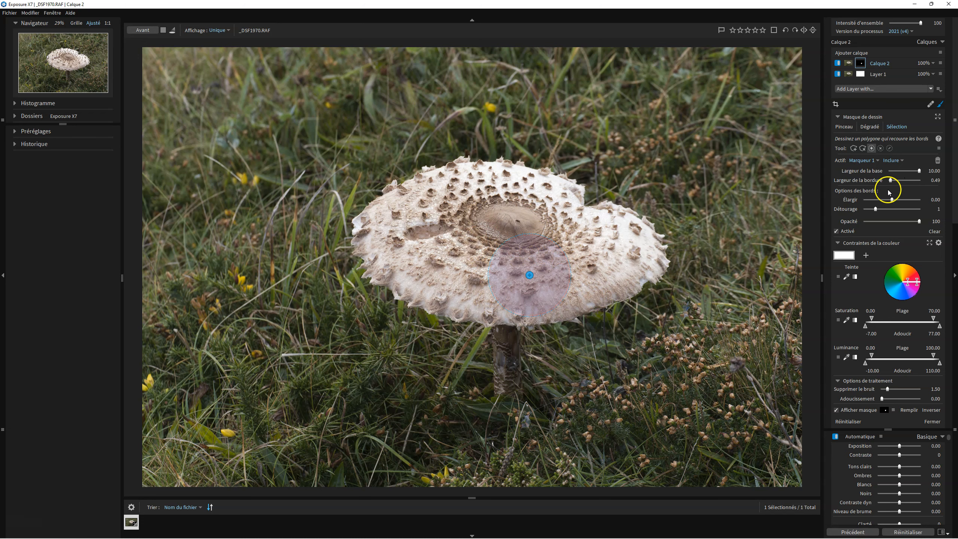
{"action": "left_click_drag", "start_coordinate": [891, 182], "coordinate": [896, 182]}
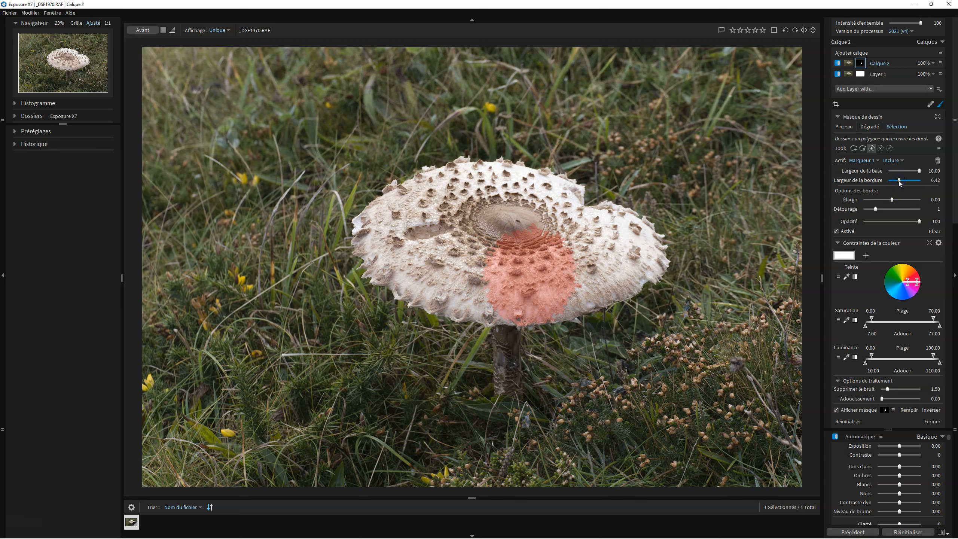
{"action": "left_click_drag", "start_coordinate": [899, 181], "coordinate": [914, 185]}
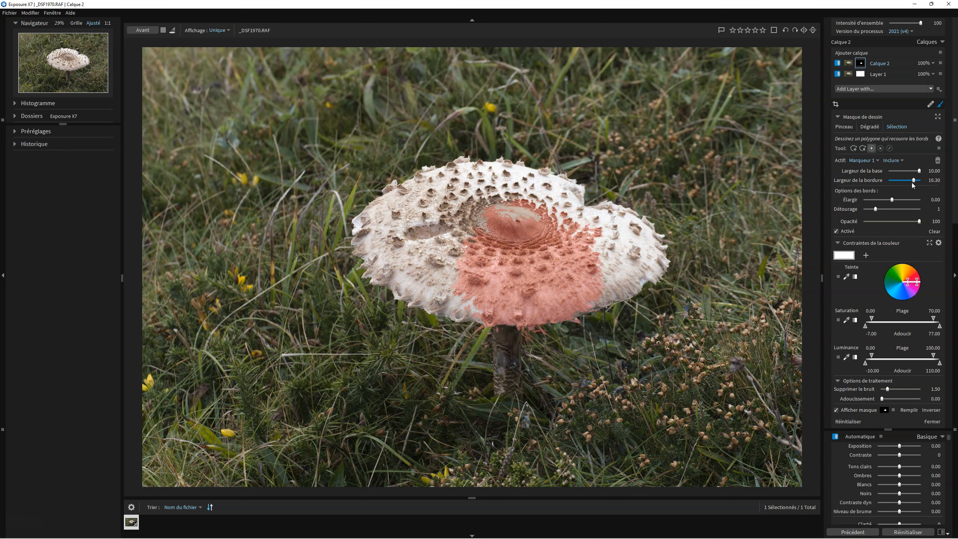
{"action": "left_click_drag", "start_coordinate": [531, 275], "coordinate": [447, 249]}
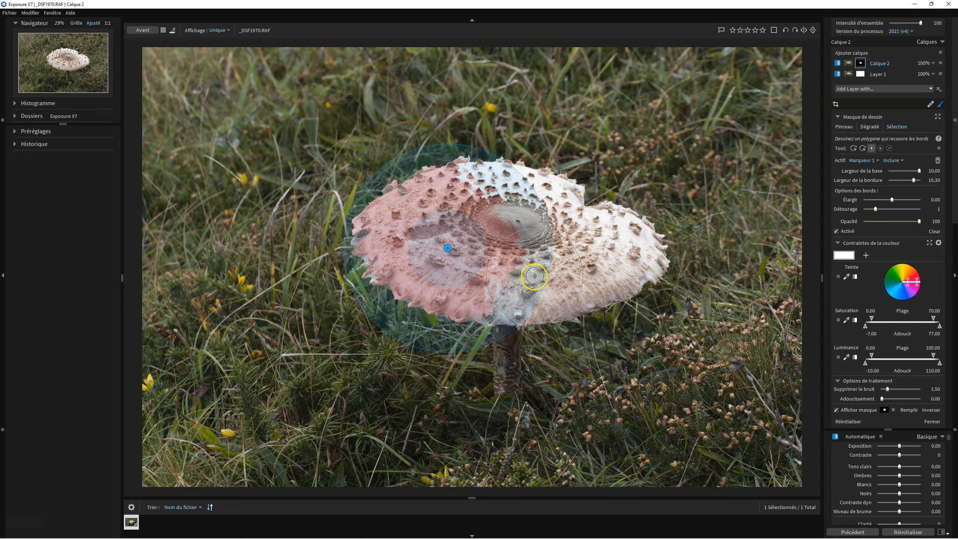
- Place include markers along the lower-left, upper and right-hand parts of the mushroom cap to extend the mask
{"action": "left_click", "coordinate": [466, 296]}
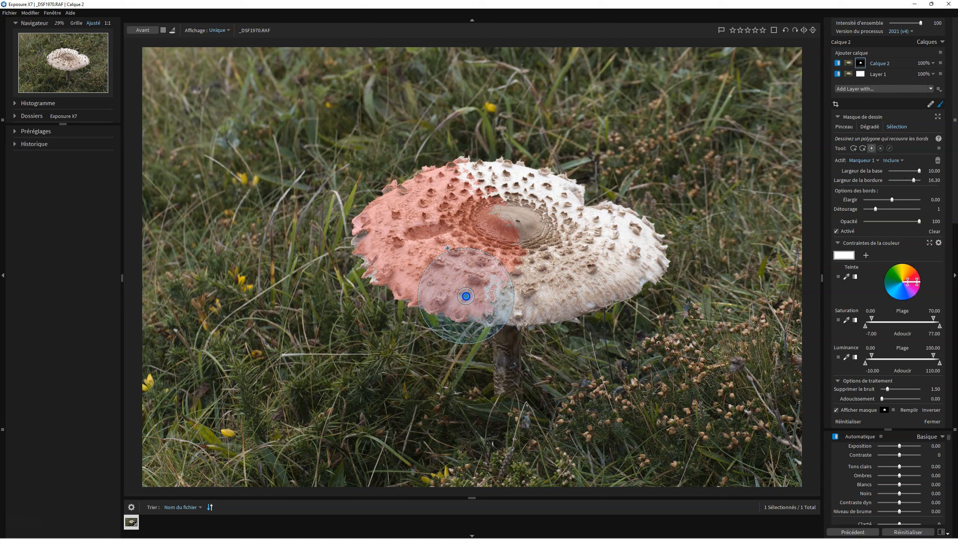
{"action": "left_click", "coordinate": [373, 252]}
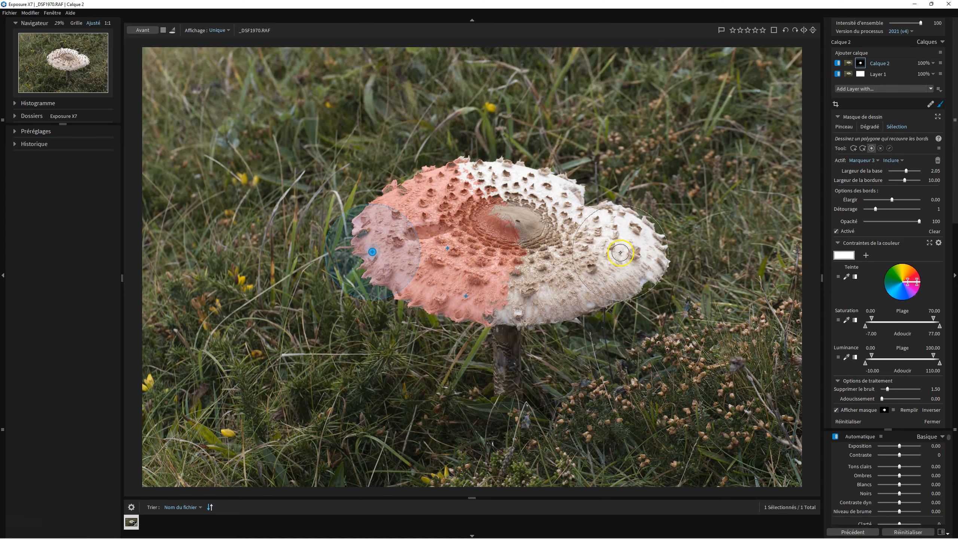
{"action": "left_click", "coordinate": [474, 179]}
{"action": "left_click", "coordinate": [523, 180]}
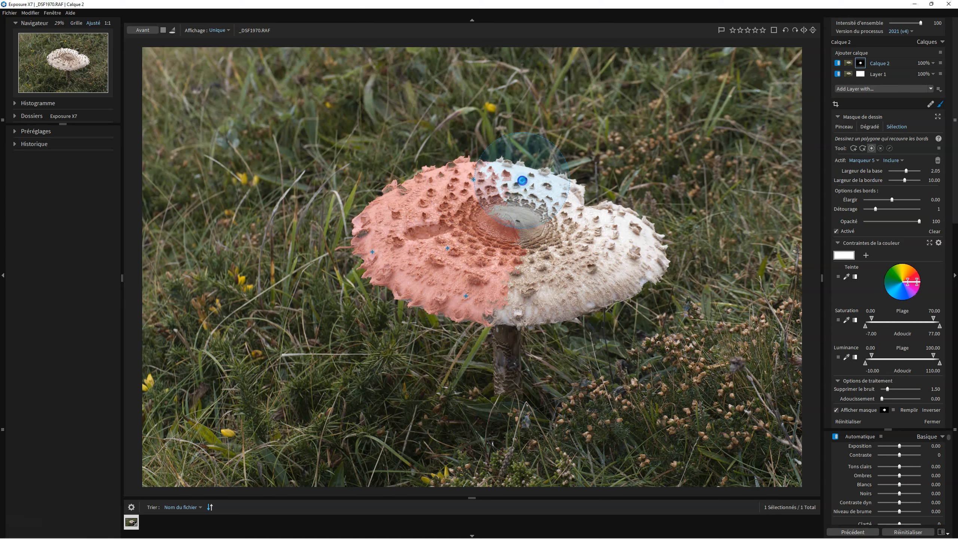
{"action": "left_click", "coordinate": [560, 192]}
{"action": "left_click", "coordinate": [596, 226]}
{"action": "left_click", "coordinate": [643, 241]}
{"action": "left_click", "coordinate": [611, 284]}
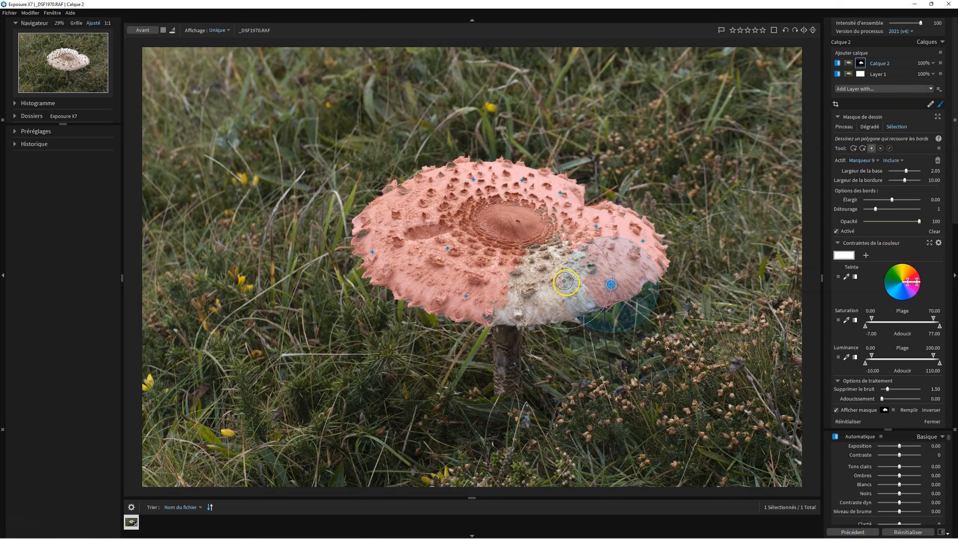
- Cover the cap's lower middle with include markers, shrinking the last one to base width 0.32 and border width 4.20
{"action": "left_click", "coordinate": [556, 272]}
{"action": "left_click", "coordinate": [530, 302]}
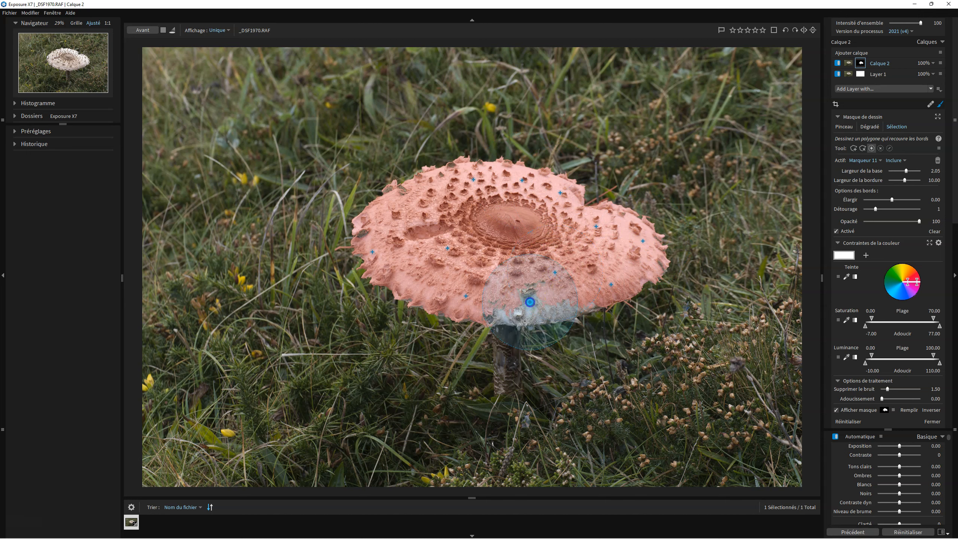
{"action": "left_click", "coordinate": [490, 314]}
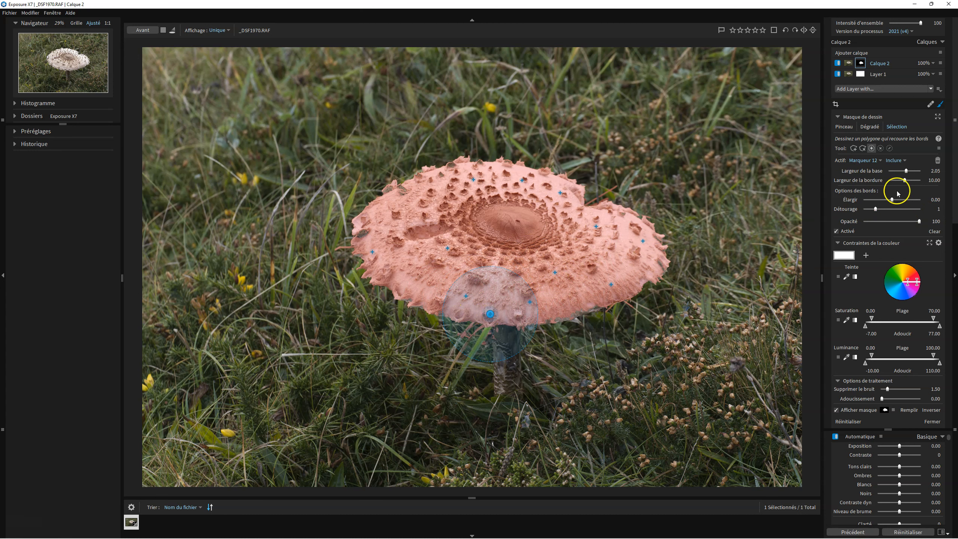
{"action": "left_click_drag", "start_coordinate": [906, 171], "coordinate": [900, 181]}
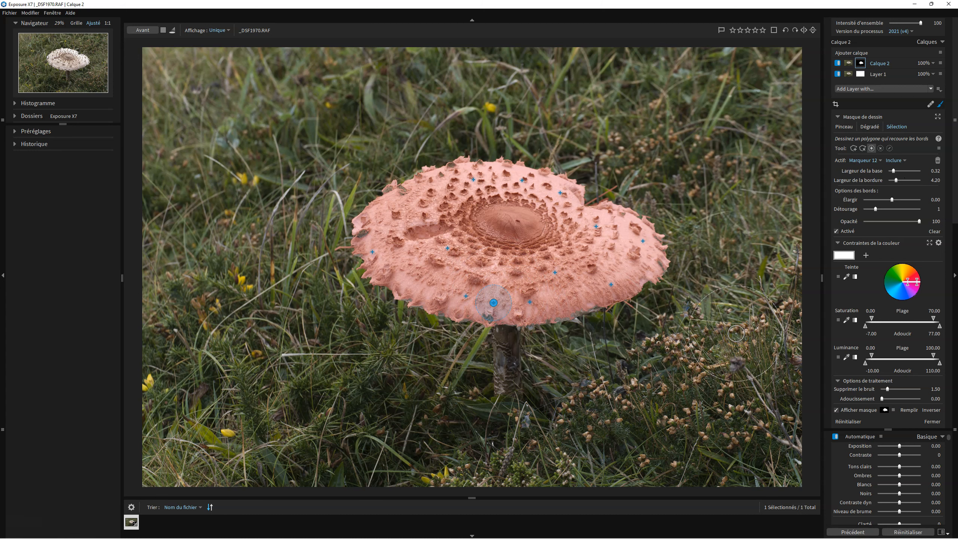
- Place an exclude marker on the dark central disc of the mushroom cap
{"action": "left_click", "coordinate": [880, 148]}
{"action": "left_click", "coordinate": [508, 219]}
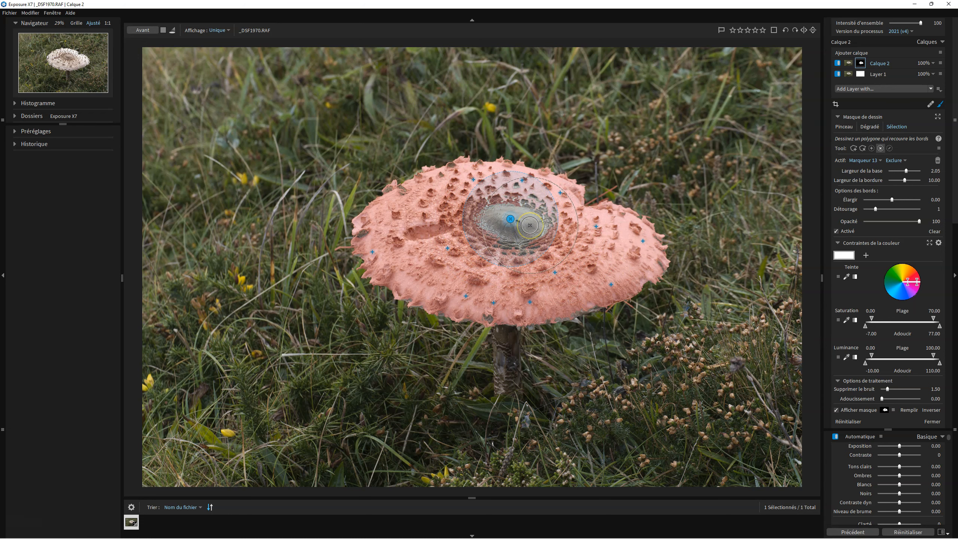
{"action": "left_click", "coordinate": [872, 149]}
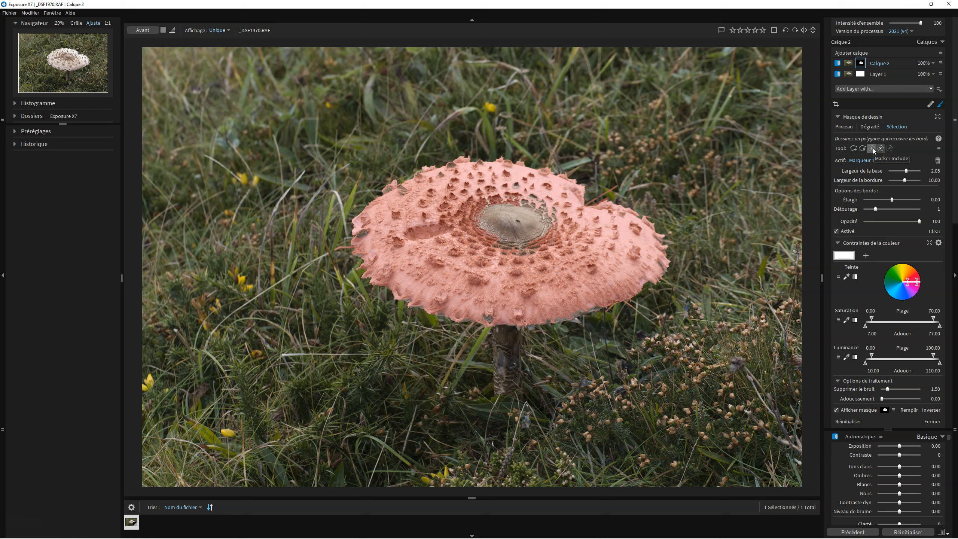
- Reset Calque 2's mask and paint one continuous include marker stroke around the inside of the cap's rim
{"action": "left_click", "coordinate": [861, 63]}
{"action": "right_click", "coordinate": [862, 63]}
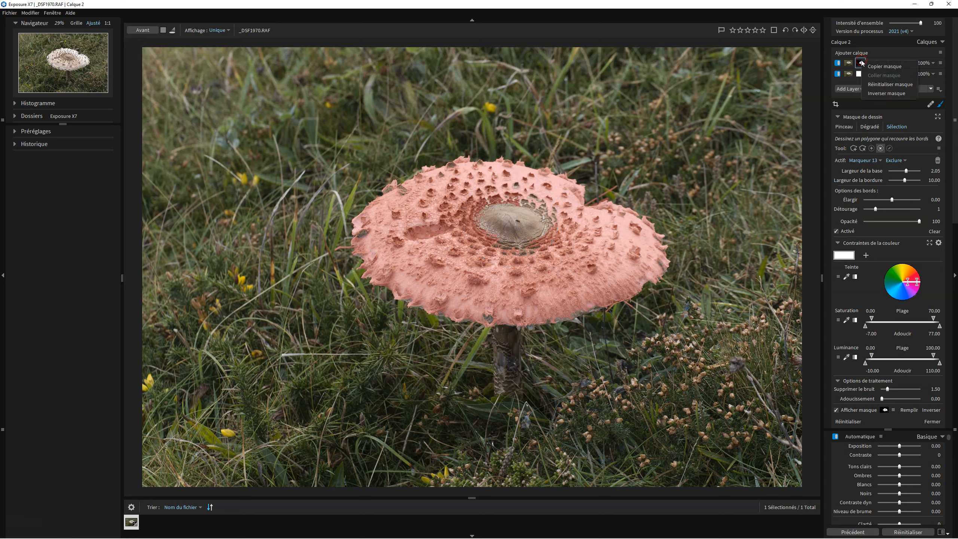
{"action": "left_click", "coordinate": [872, 85]}
{"action": "left_click", "coordinate": [871, 148]}
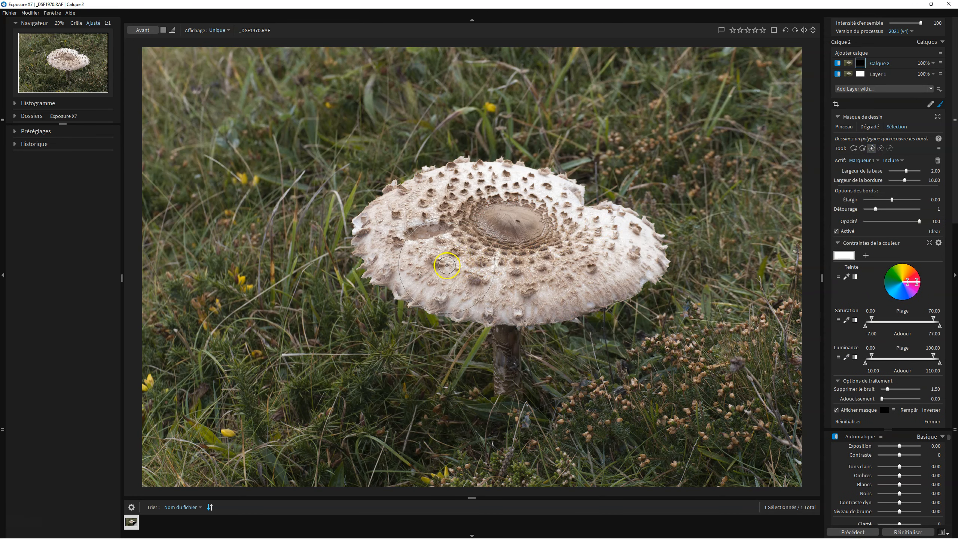
{"action": "mouse_move", "coordinate": [387, 216]}
{"action": "left_mouse_down"}
{"action": "mouse_move", "coordinate": [392, 264]}
{"action": "mouse_move", "coordinate": [450, 294]}
{"action": "mouse_move", "coordinate": [573, 288]}
{"action": "mouse_move", "coordinate": [628, 253]}
{"action": "mouse_move", "coordinate": [603, 223]}
{"action": "mouse_move", "coordinate": [535, 185]}
{"action": "mouse_move", "coordinate": [425, 189]}
{"action": "mouse_move", "coordinate": [388, 215]}
{"action": "left_mouse_up"}
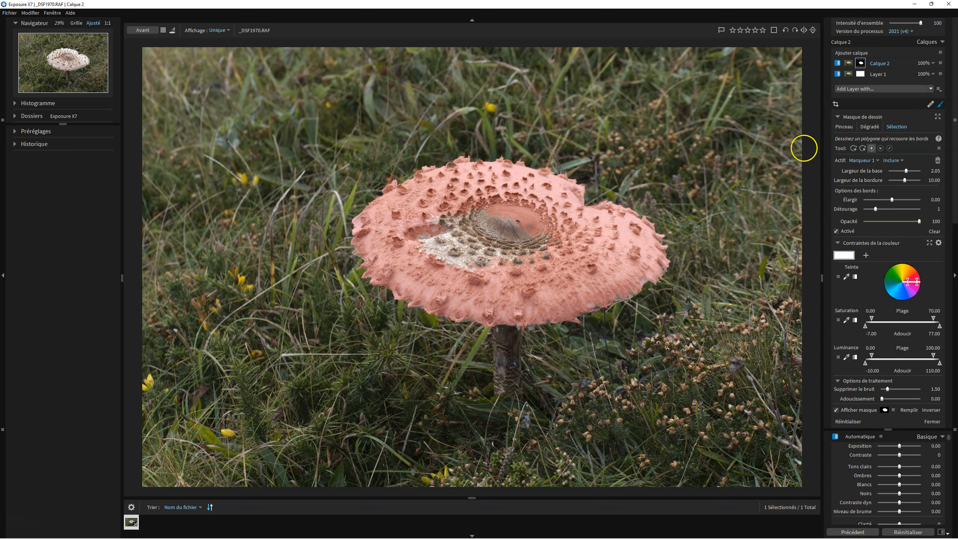
- Add include markers around the lower side of the central disc to fill the unmasked area inside the cap
{"action": "left_click", "coordinate": [443, 251]}
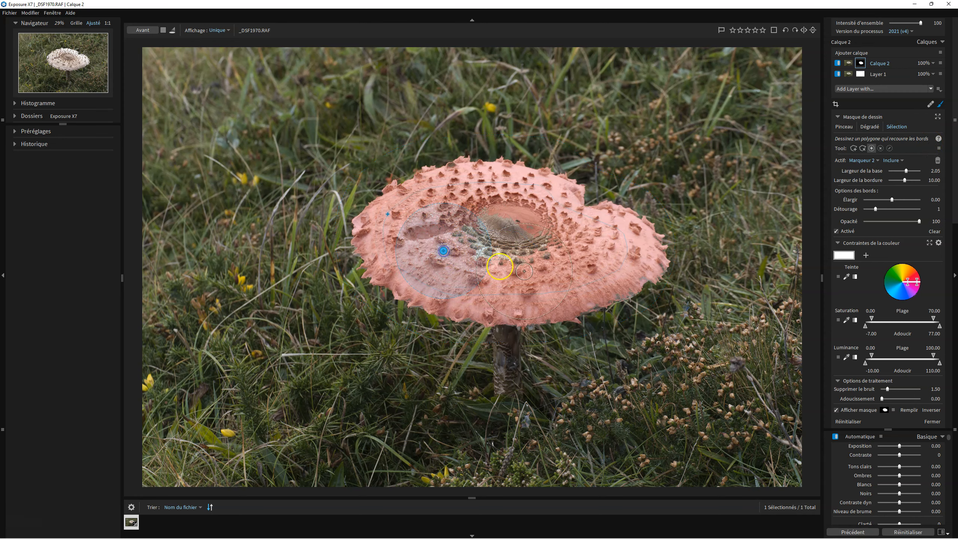
{"action": "left_click", "coordinate": [478, 248]}
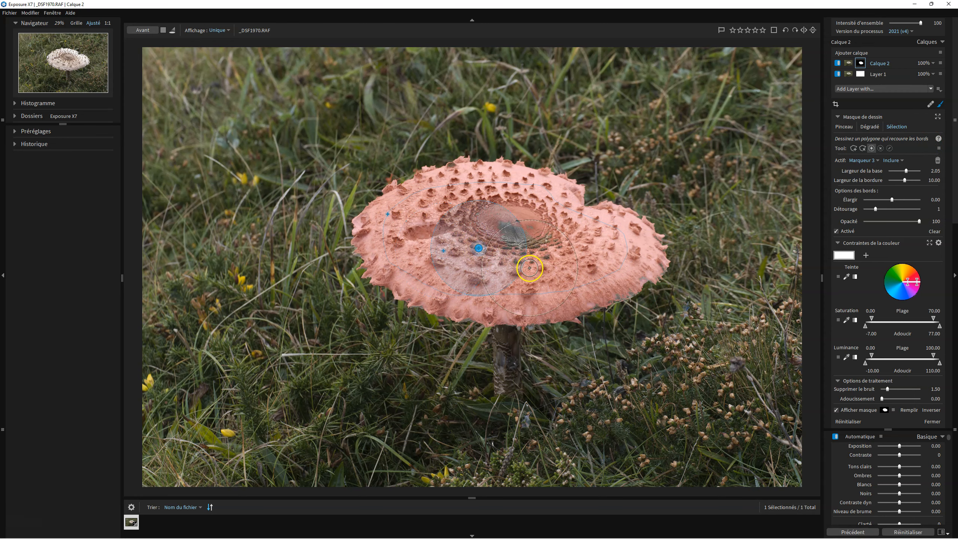
{"action": "left_click", "coordinate": [531, 244]}
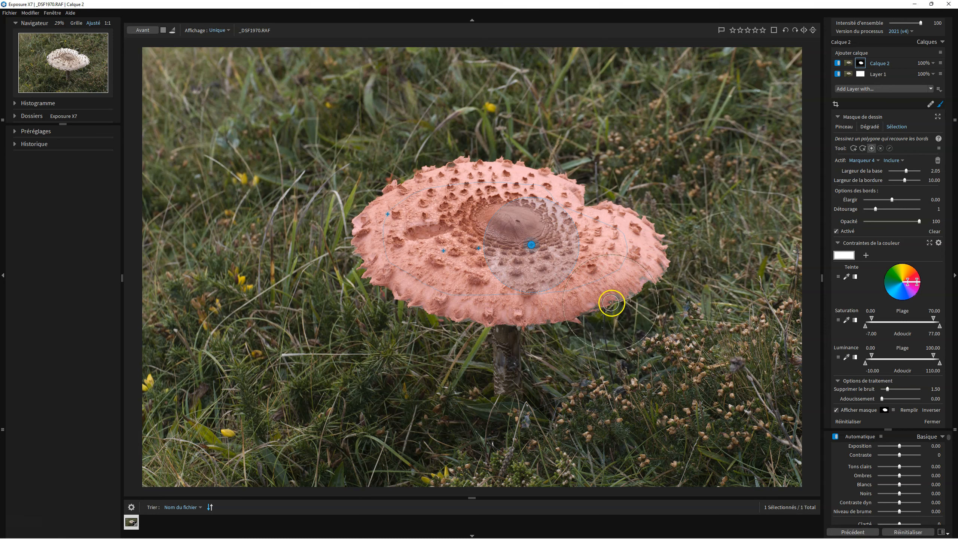
- Paint an edge (Cadre) marker along the cap's lower-right rim and shift it slightly outward
{"action": "left_click", "coordinate": [890, 148]}
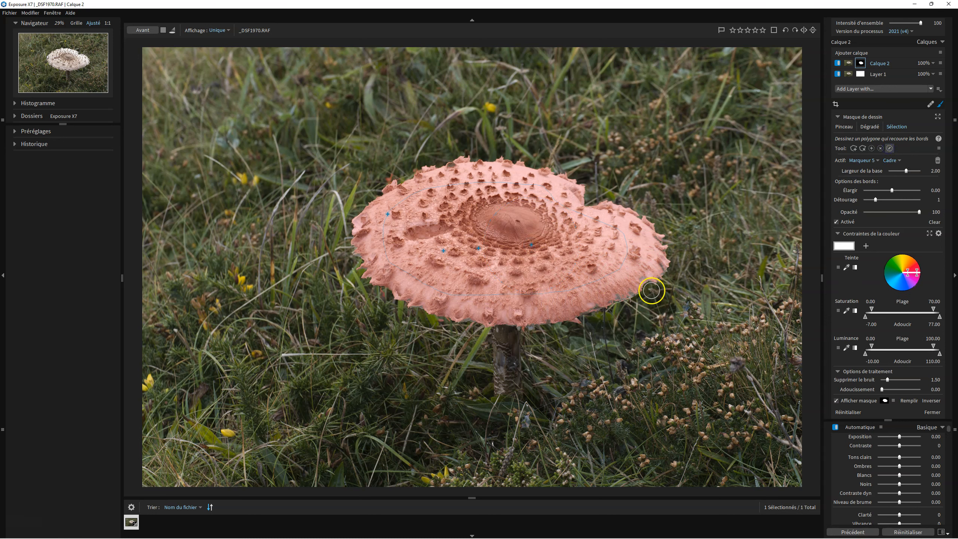
{"action": "left_click_drag", "start_coordinate": [595, 309], "coordinate": [602, 307]}
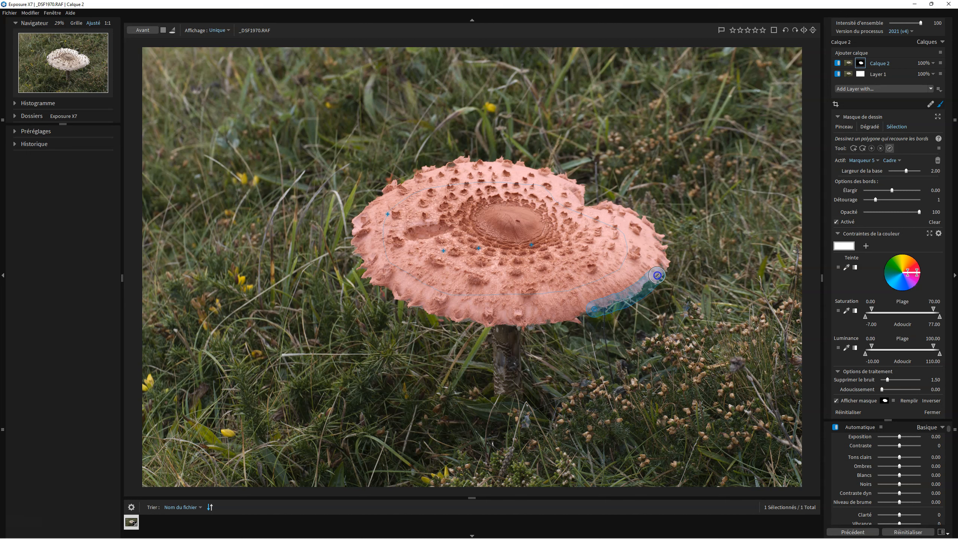
{"action": "left_click_drag", "start_coordinate": [664, 265], "coordinate": [666, 265]}
{"action": "left_click_drag", "start_coordinate": [594, 310], "coordinate": [597, 314]}
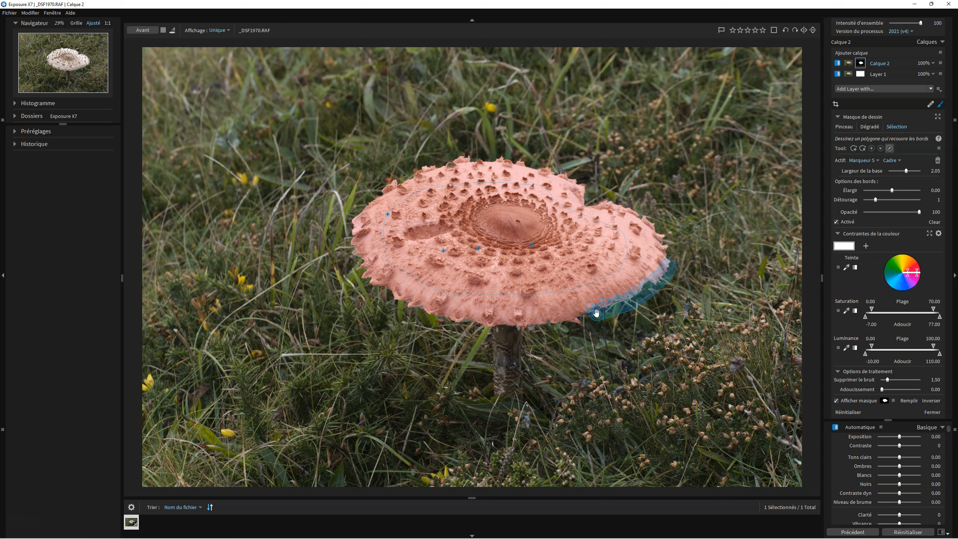
{"action": "left_click_drag", "start_coordinate": [597, 314], "coordinate": [602, 324]}
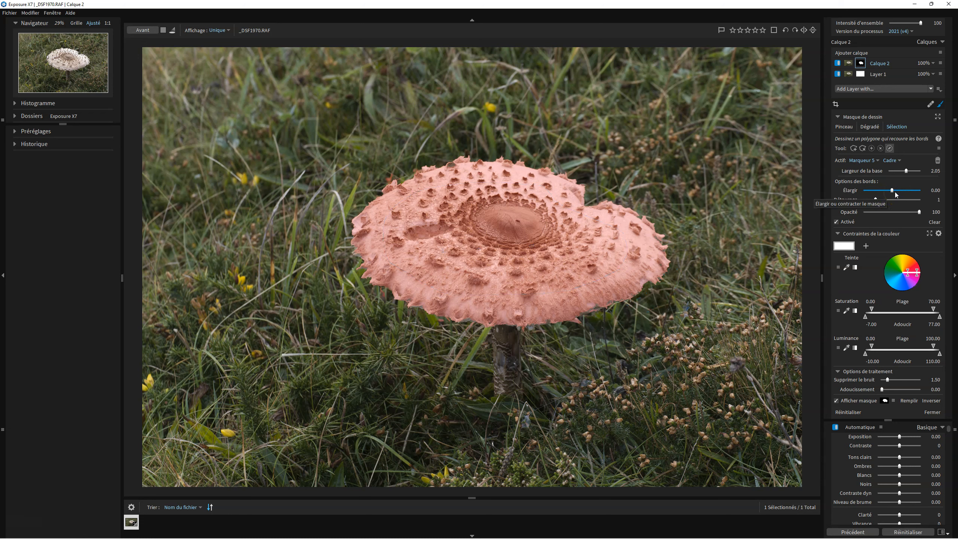
- Hide the mask overlay and enlarge the area showing the layer's adjustments
{"action": "left_click", "coordinate": [835, 401]}
{"action": "scroll", "coordinate": [917, 489], "scroll_direction": "down", "scroll_amount": 2}
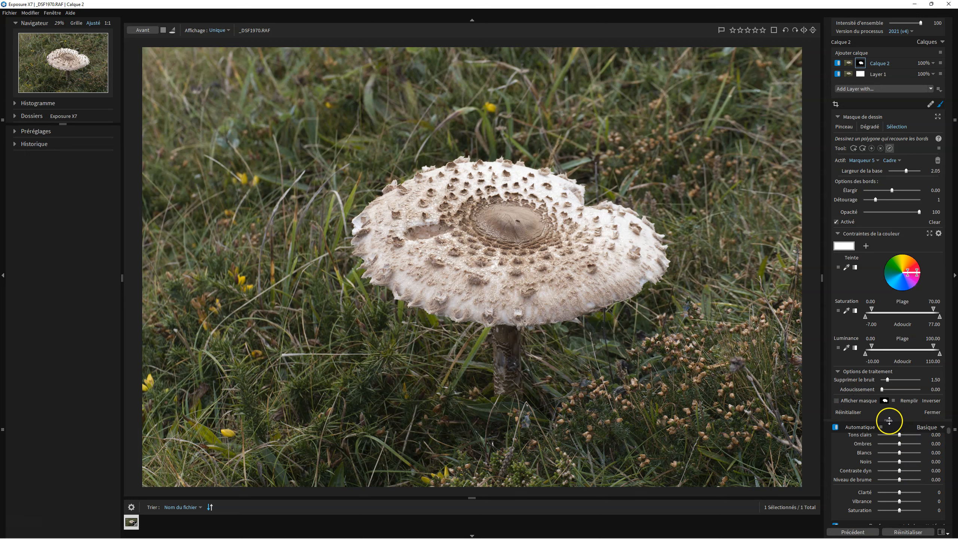
{"action": "left_click_drag", "start_coordinate": [889, 420], "coordinate": [889, 179]}
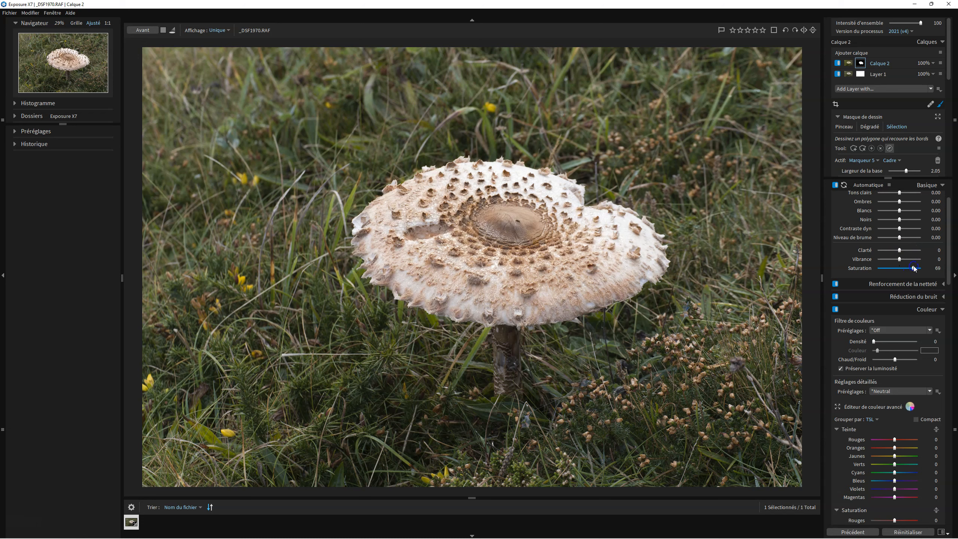
- Set the cap layer's saturation to 46 and vibrance to 51, with red saturation at 50 and orange saturation at 36
{"action": "left_click_drag", "start_coordinate": [913, 268], "coordinate": [905, 259]}
{"action": "scroll", "coordinate": [903, 411], "scroll_direction": "down", "scroll_amount": 2}
{"action": "scroll", "coordinate": [902, 415], "scroll_direction": "down", "scroll_amount": 3}
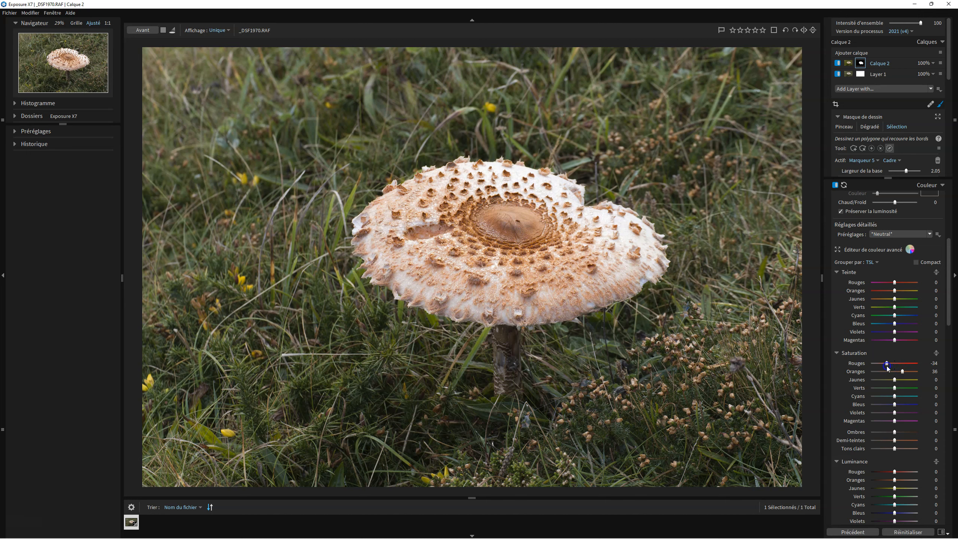
{"action": "left_click_drag", "start_coordinate": [892, 368], "coordinate": [914, 369]}
{"action": "left_click_drag", "start_coordinate": [908, 385], "coordinate": [908, 367]}
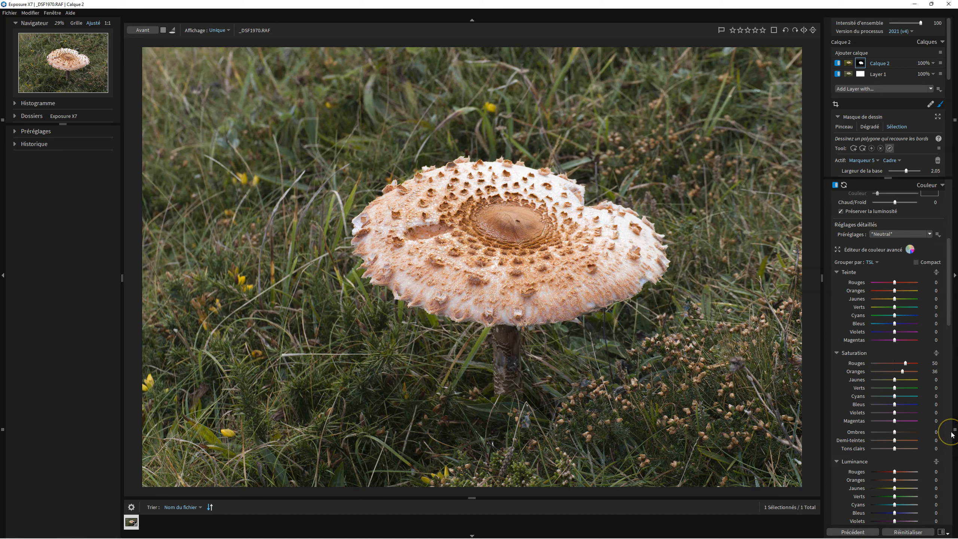
- Reset the cap layer's orange and red saturation, vibrance and overall saturation to 0
{"action": "left_click_drag", "start_coordinate": [902, 371], "coordinate": [904, 373]}
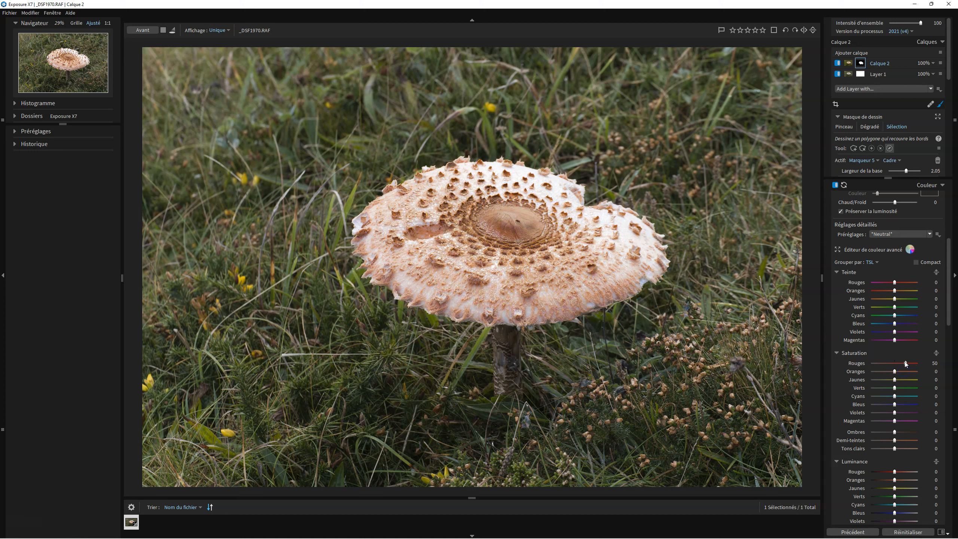
{"action": "scroll", "coordinate": [905, 234], "scroll_direction": "up", "scroll_amount": 5}
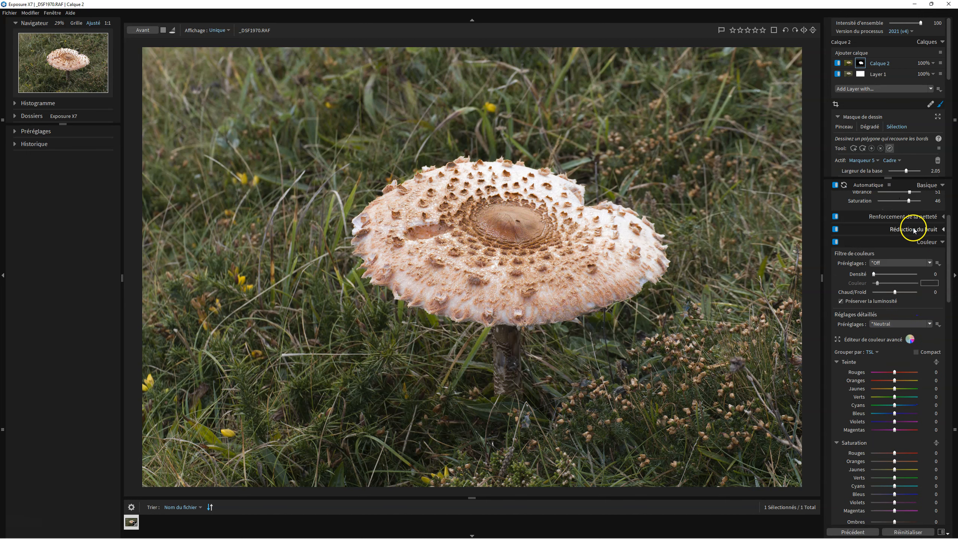
{"action": "left_click_drag", "start_coordinate": [909, 263], "coordinate": [908, 261]}
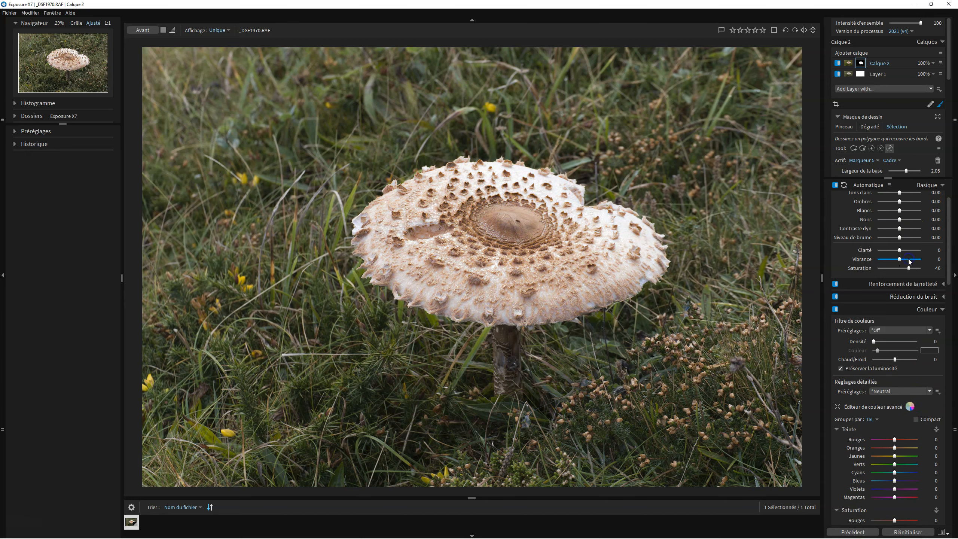
- Open the advanced colour editor and sample the cap's brown central disc as the hue to convert from
{"action": "left_click", "coordinate": [910, 407]}
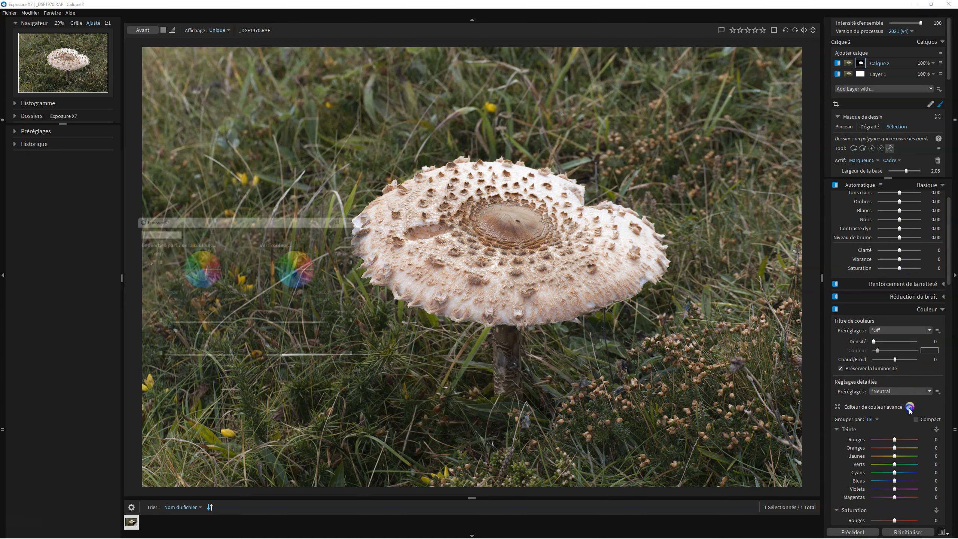
{"action": "left_click_drag", "start_coordinate": [283, 233], "coordinate": [255, 70]}
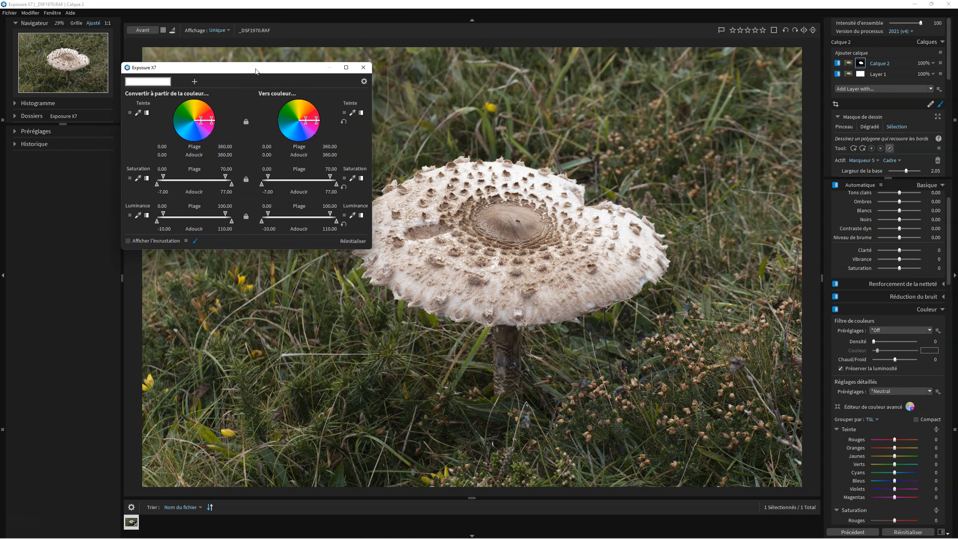
{"action": "left_click", "coordinate": [139, 112]}
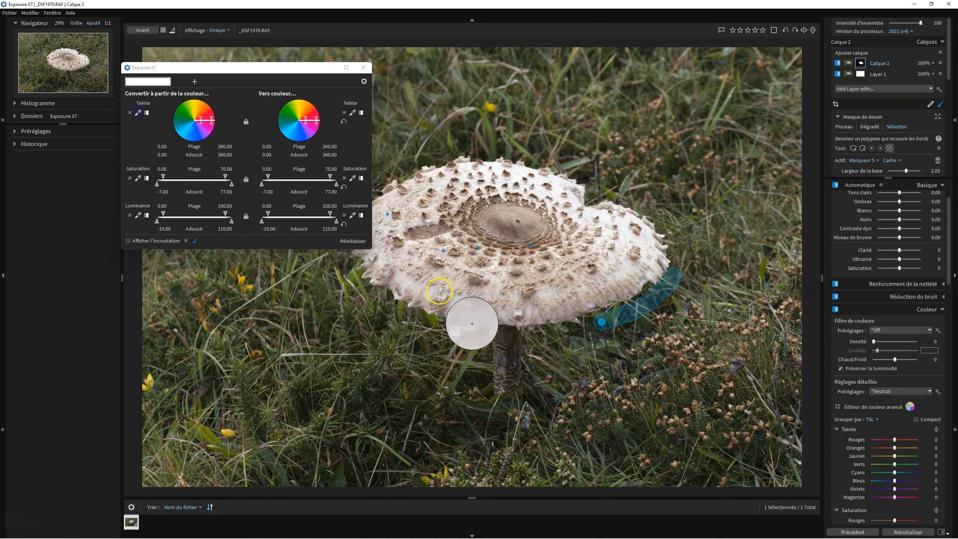
{"action": "left_click", "coordinate": [508, 212]}
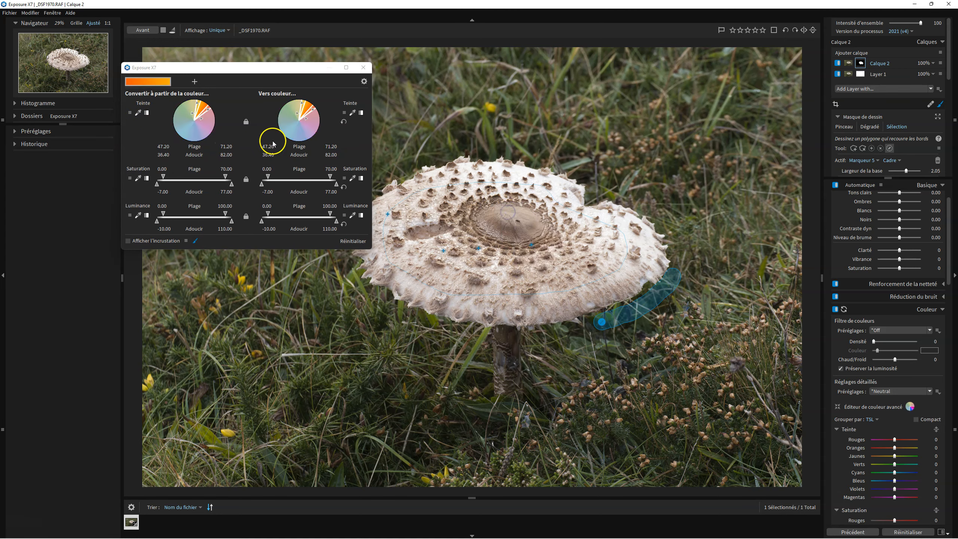
- Sample the green grass as the target hue, and shift the target hue range to the blues, 206.89 to 246.07
{"action": "left_click", "coordinate": [353, 113]}
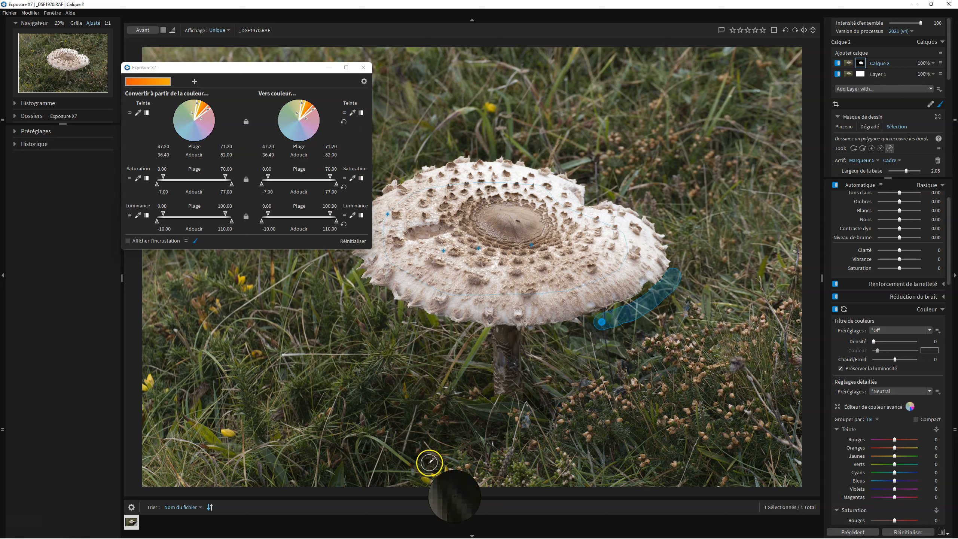
{"action": "left_click", "coordinate": [253, 392]}
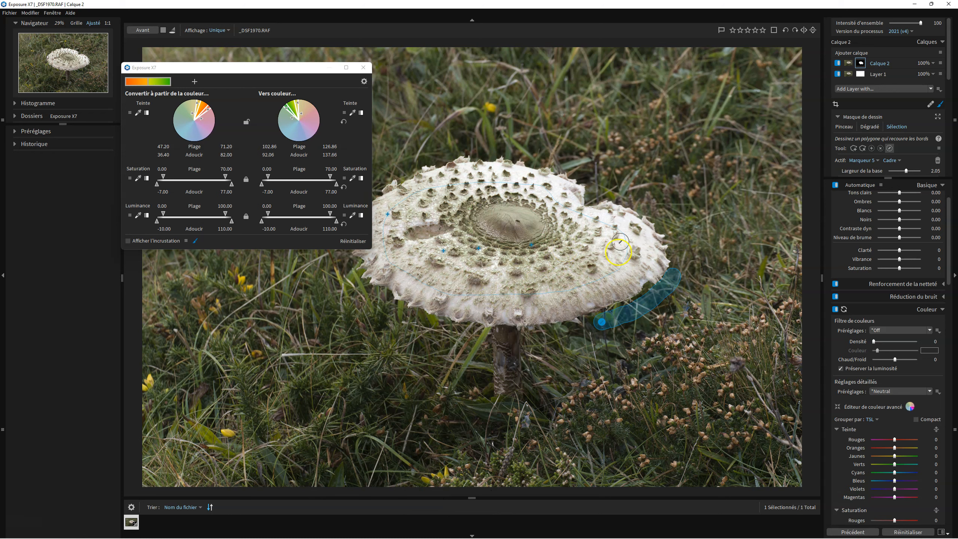
{"action": "mouse_move", "coordinate": [286, 108]}
{"action": "left_mouse_down"}
{"action": "mouse_move", "coordinate": [279, 126]}
{"action": "mouse_move", "coordinate": [291, 139]}
{"action": "mouse_move", "coordinate": [296, 110]}
{"action": "mouse_move", "coordinate": [282, 124]}
{"action": "left_mouse_up"}
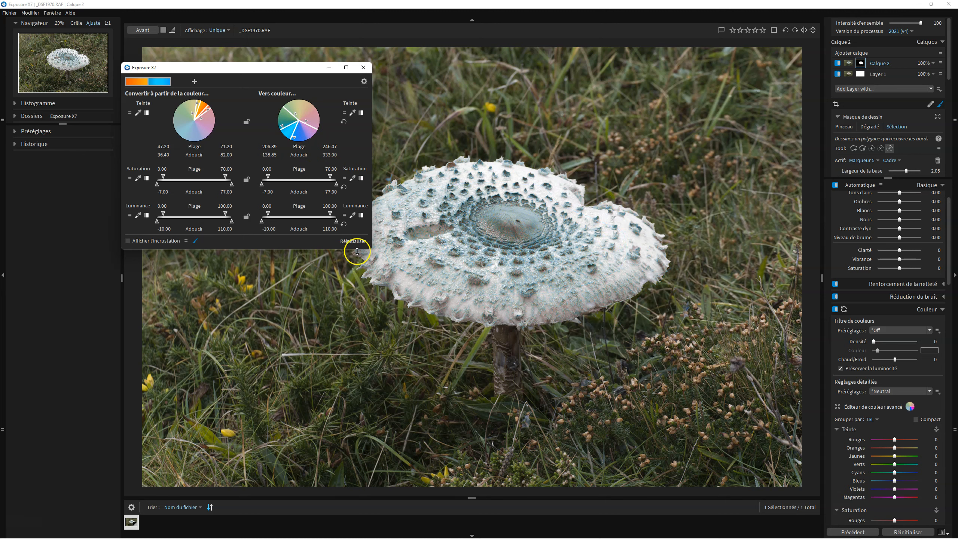
- Reset the colour conversion and close the advanced colour editor
{"action": "left_click", "coordinate": [353, 240]}
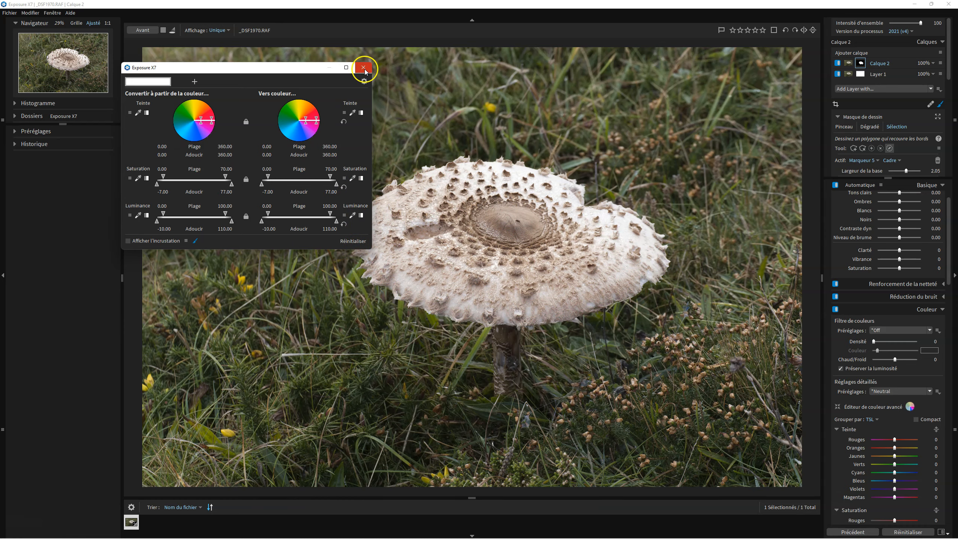
{"action": "left_click", "coordinate": [364, 67]}
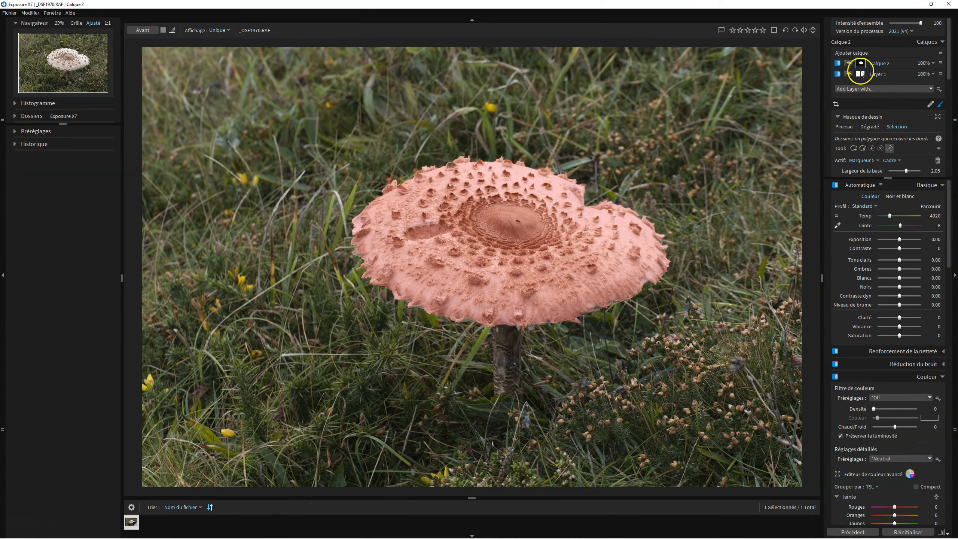
- Duplicate the mushroom cap layer and invert the copy's mask so it covers the grass background
{"action": "right_click", "coordinate": [874, 64]}
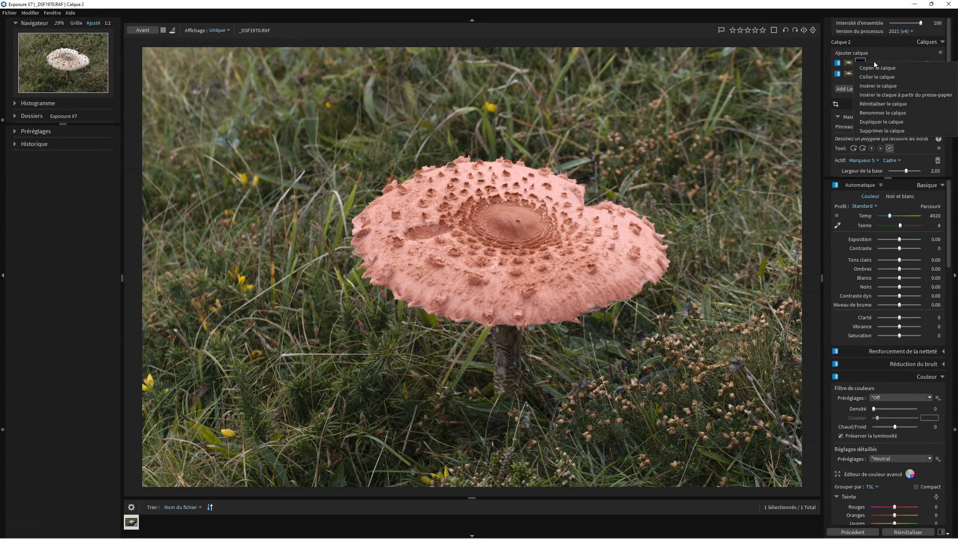
{"action": "left_click", "coordinate": [885, 122]}
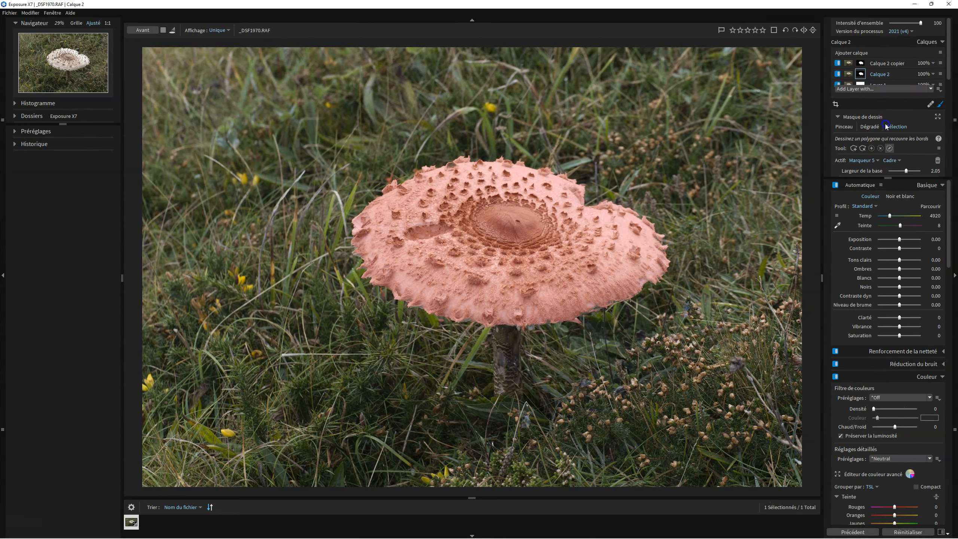
{"action": "right_click", "coordinate": [860, 64]}
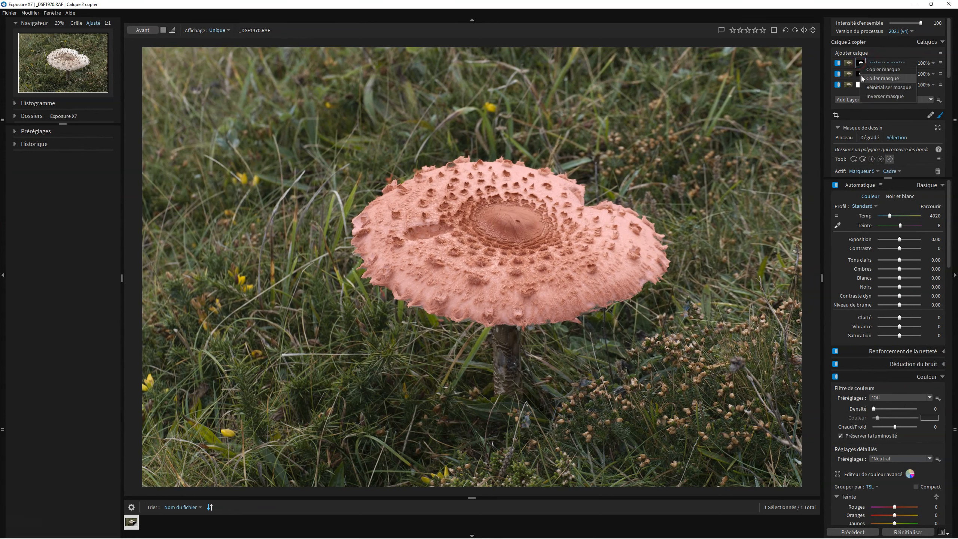
{"action": "left_click", "coordinate": [870, 97]}
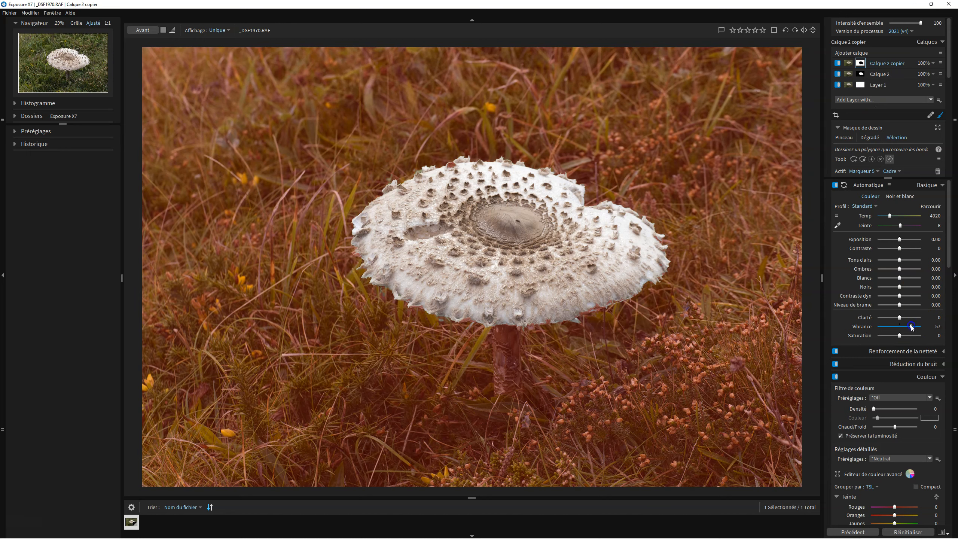
- Hide the mask overlay and set the background layer's vibrance to 53 and saturation to 42
{"action": "scroll", "coordinate": [883, 340], "scroll_direction": "down", "scroll_amount": 1}
{"action": "scroll", "coordinate": [872, 284], "scroll_direction": "up", "scroll_amount": 1}
{"action": "left_click_drag", "start_coordinate": [888, 178], "coordinate": [870, 429]}
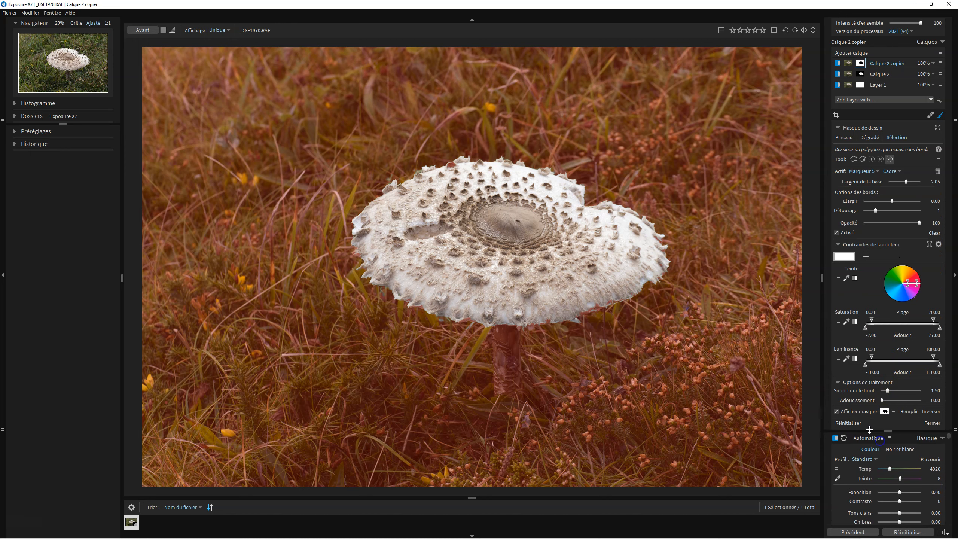
{"action": "left_click", "coordinate": [836, 412]}
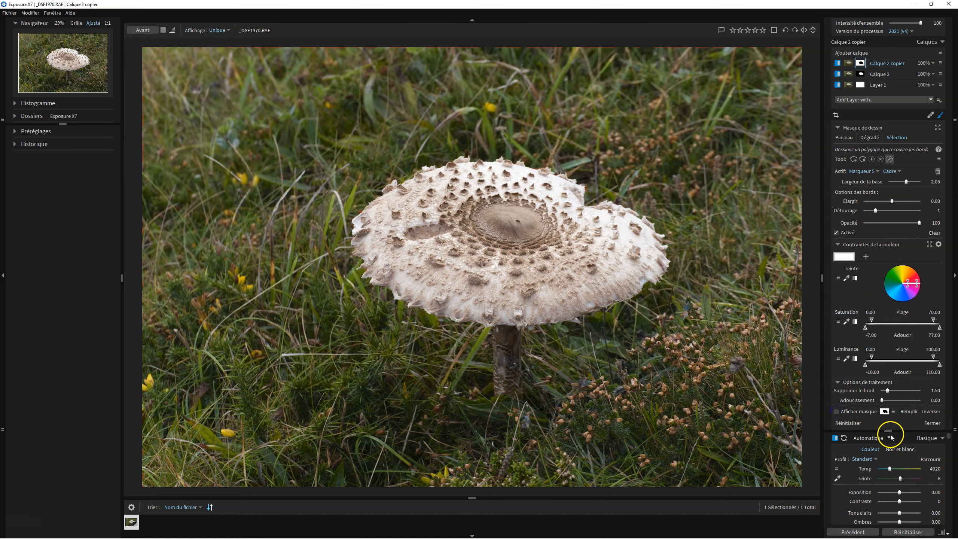
{"action": "left_click_drag", "start_coordinate": [889, 431], "coordinate": [888, 163]}
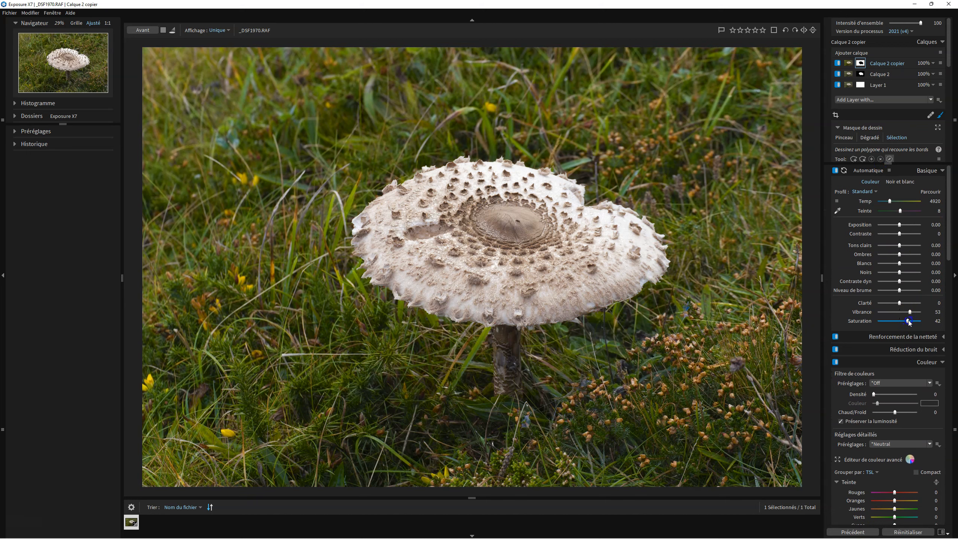
{"action": "left_click", "coordinate": [951, 127]}
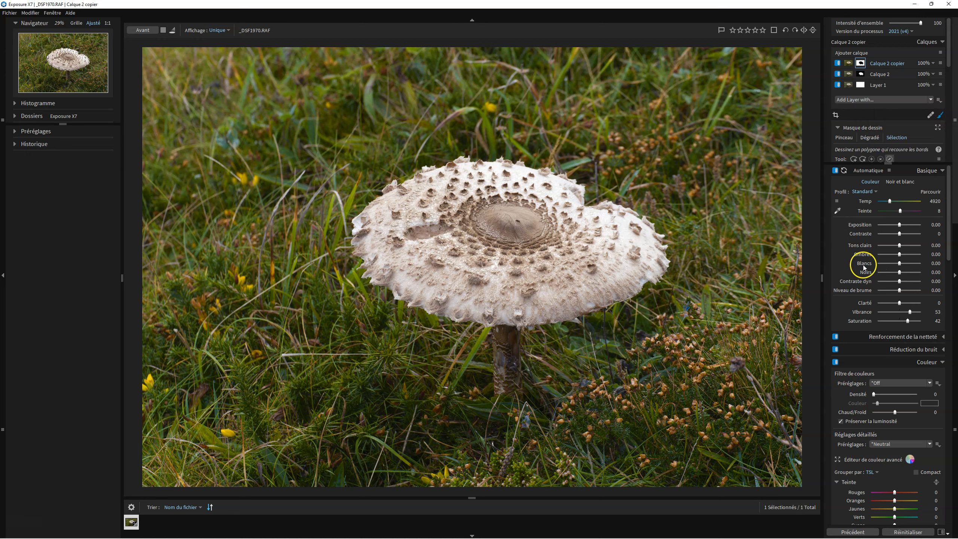
- Compare the photo with and without the background layer's adjustments
{"action": "left_click", "coordinate": [837, 63]}
{"action": "left_click", "coordinate": [837, 63]}
{"action": "left_click", "coordinate": [837, 63]}
{"action": "left_click", "coordinate": [837, 63]}
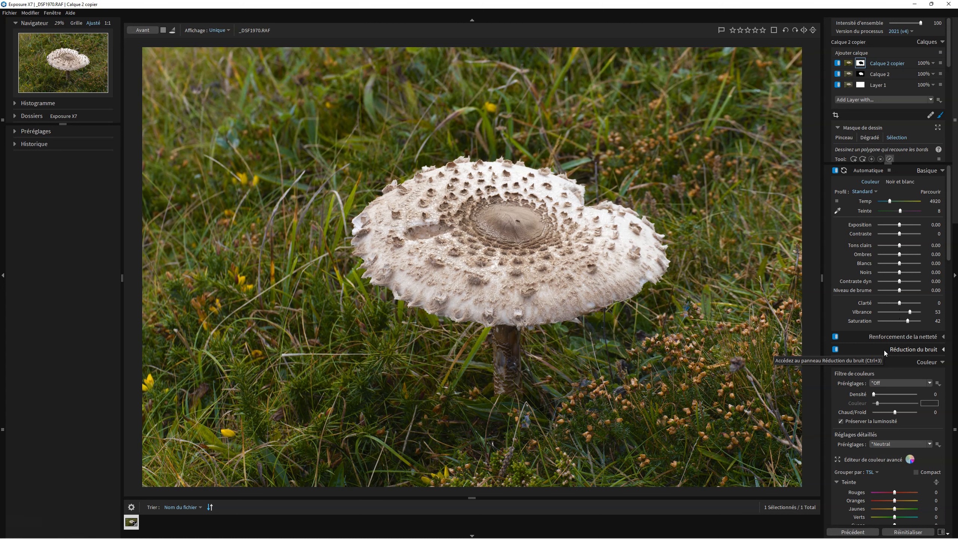
- On the cap layer, set exposure to -0.41, clarity to 12, vibrance to 24 and saturation to 35
{"action": "left_click", "coordinate": [888, 75]}
{"action": "mouse_move", "coordinate": [900, 321]}
{"action": "left_mouse_down"}
{"action": "mouse_move", "coordinate": [909, 322]}
{"action": "mouse_move", "coordinate": [903, 303]}
{"action": "left_mouse_up"}
{"action": "left_click_drag", "start_coordinate": [900, 224], "coordinate": [898, 226]}
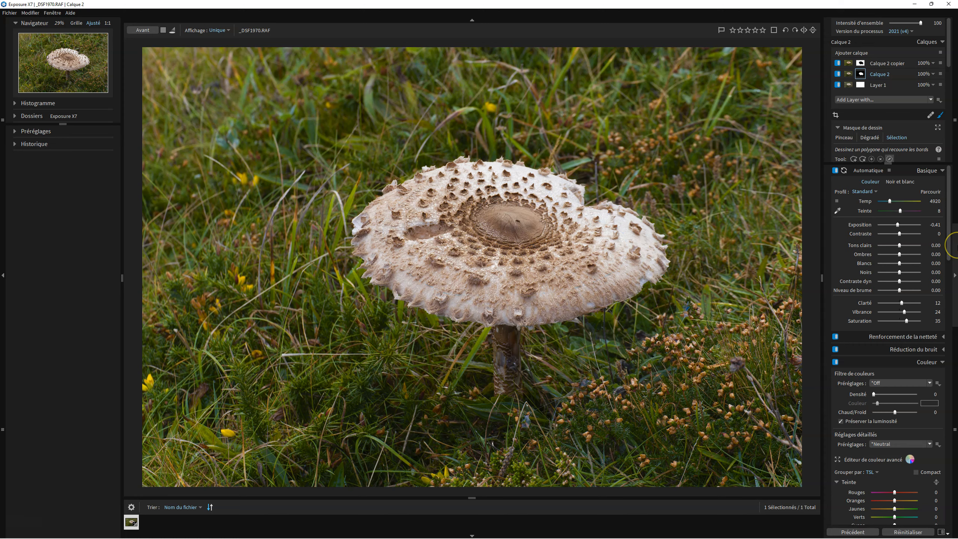
- Compare the edited photo with its original version several times
{"action": "key", "text": "backslash"}
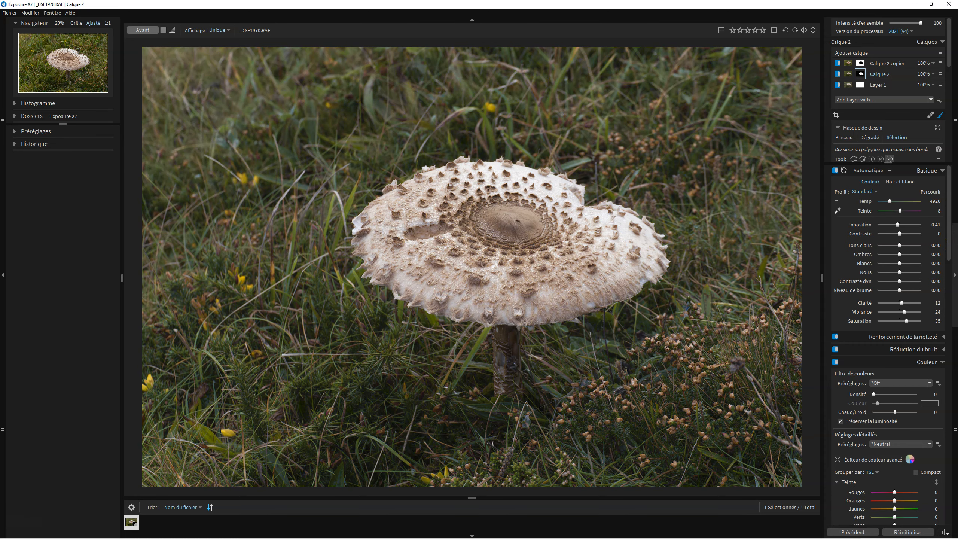
{"action": "key", "text": "backslash"}
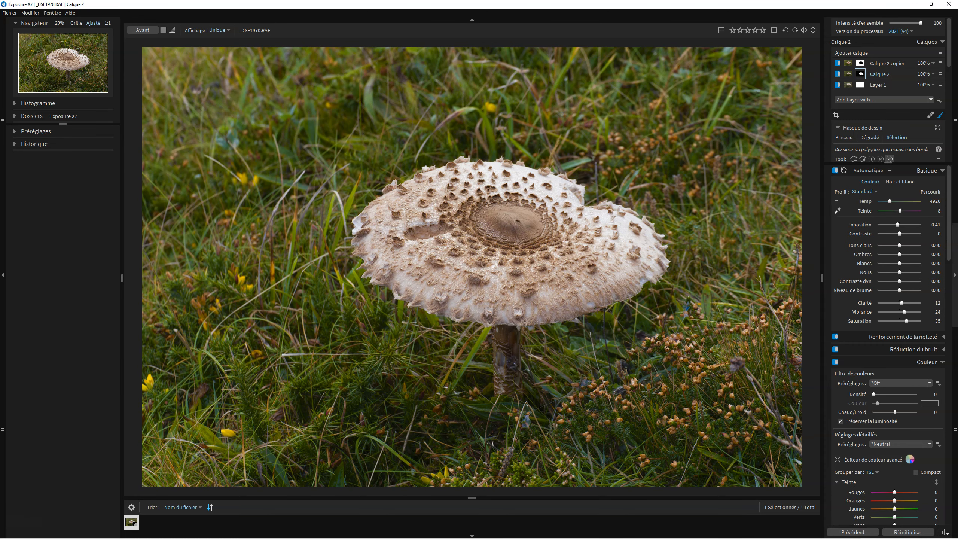
{"action": "key", "text": "backslash"}
{"action": "key", "text": "backslash"}
{"action": "key", "text": "backslash"}
{"action": "key", "text": "backslash"}
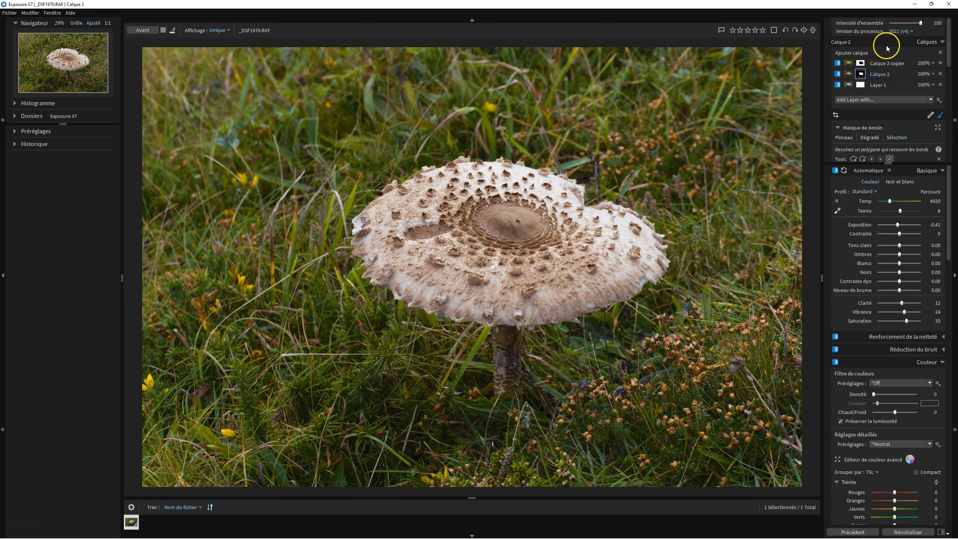
- Add a new layer above the background layer and mask it with a radial gradient centred on the mushroom cap
{"action": "left_click", "coordinate": [860, 63]}
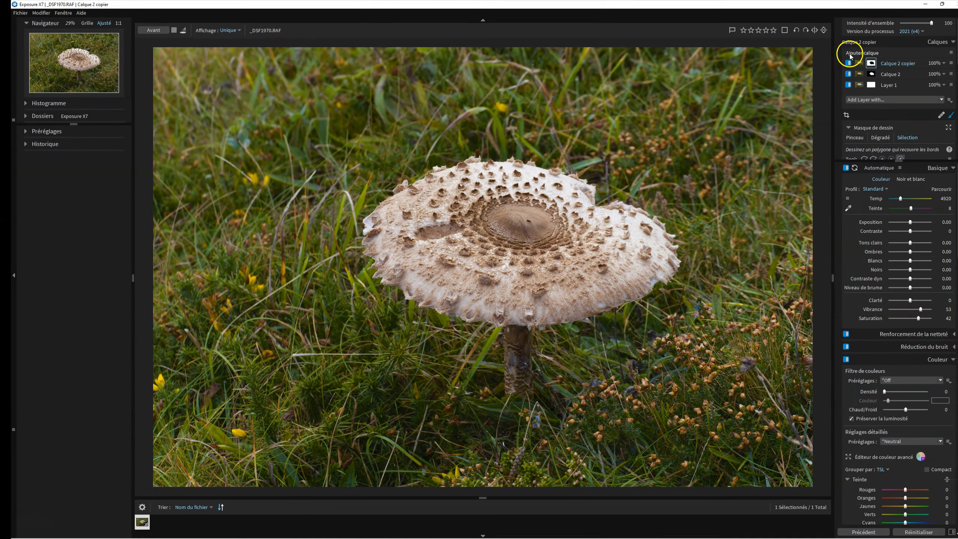
{"action": "left_click", "coordinate": [850, 54]}
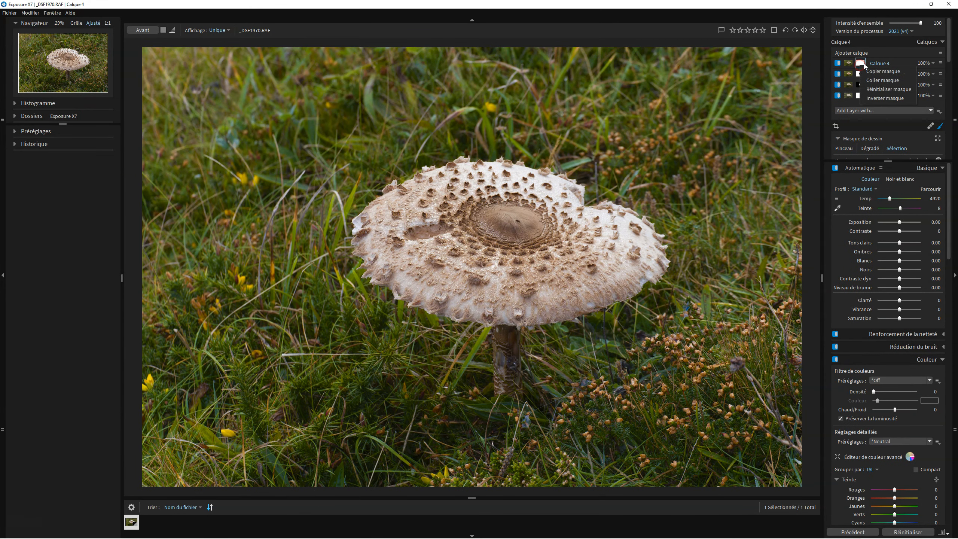
{"action": "left_click", "coordinate": [867, 149]}
{"action": "left_click", "coordinate": [862, 161]}
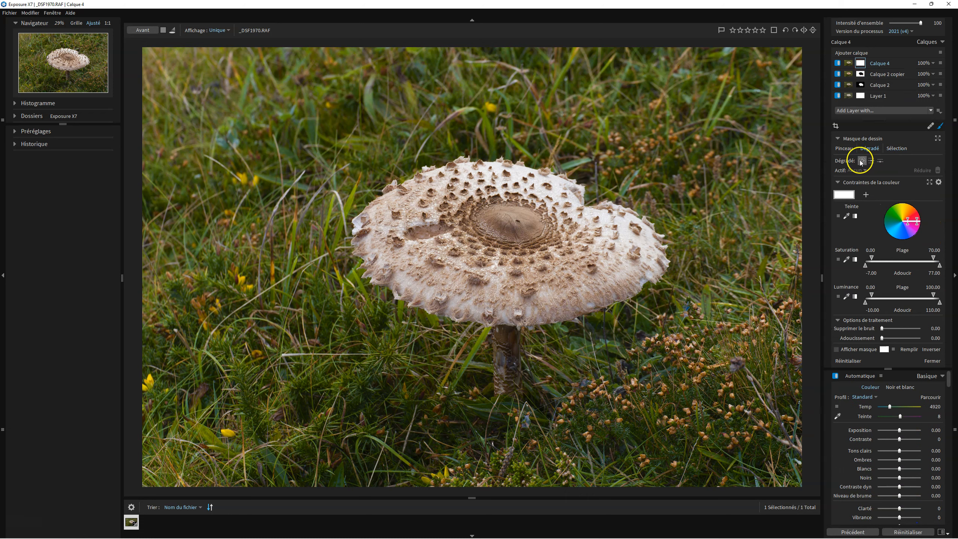
{"action": "left_click", "coordinate": [506, 229]}
{"action": "left_click", "coordinate": [506, 229]}
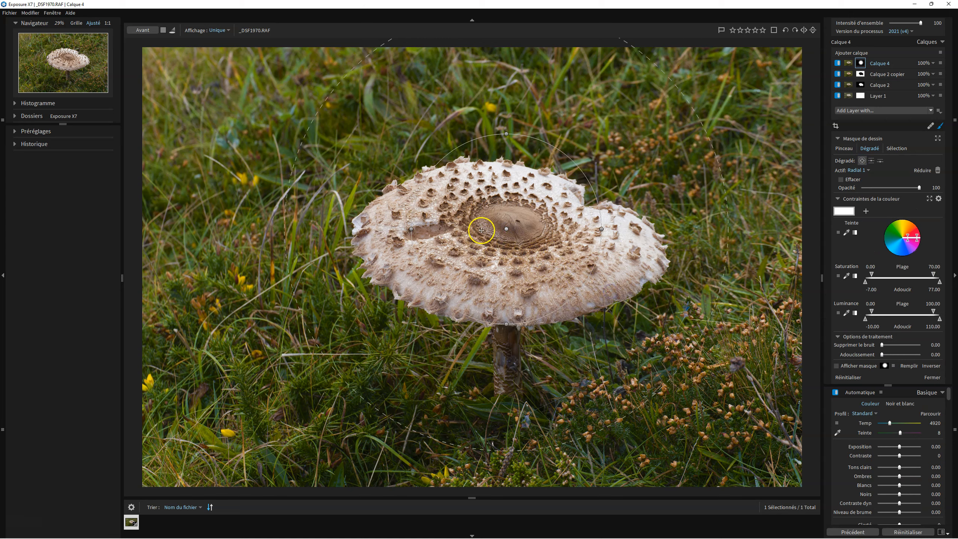
{"action": "left_click_drag", "start_coordinate": [505, 229], "coordinate": [511, 259]}
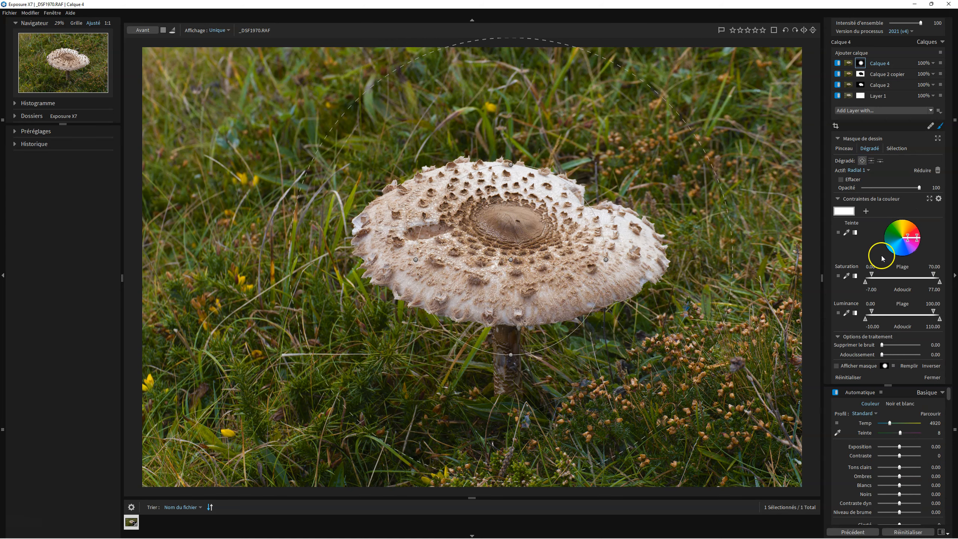
- Set the new layer's exposure to -1.31 and invert its mask to darken the mushroom's surroundings
{"action": "left_click_drag", "start_coordinate": [894, 447], "coordinate": [893, 446]}
{"action": "right_click", "coordinate": [860, 63]}
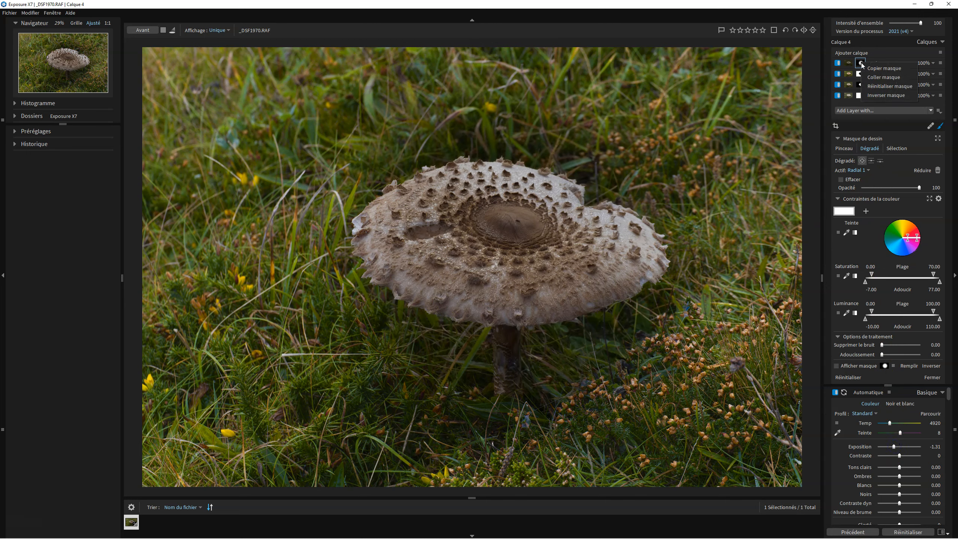
{"action": "left_click", "coordinate": [879, 95]}
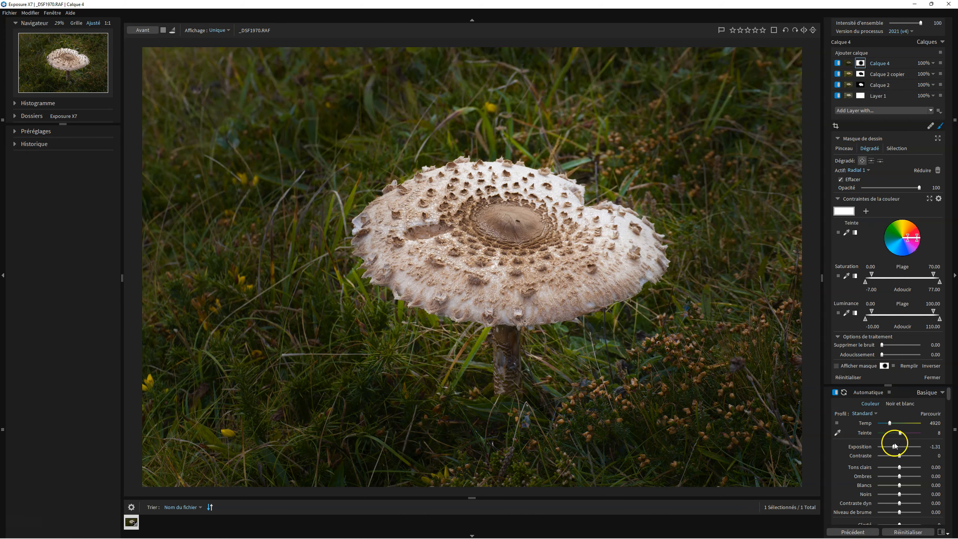
- Set the vignette layer's exposure to -0.86 and widen the radial gradient's outer boundary beyond the photo's side edges
{"action": "left_click_drag", "start_coordinate": [895, 447], "coordinate": [896, 446]}
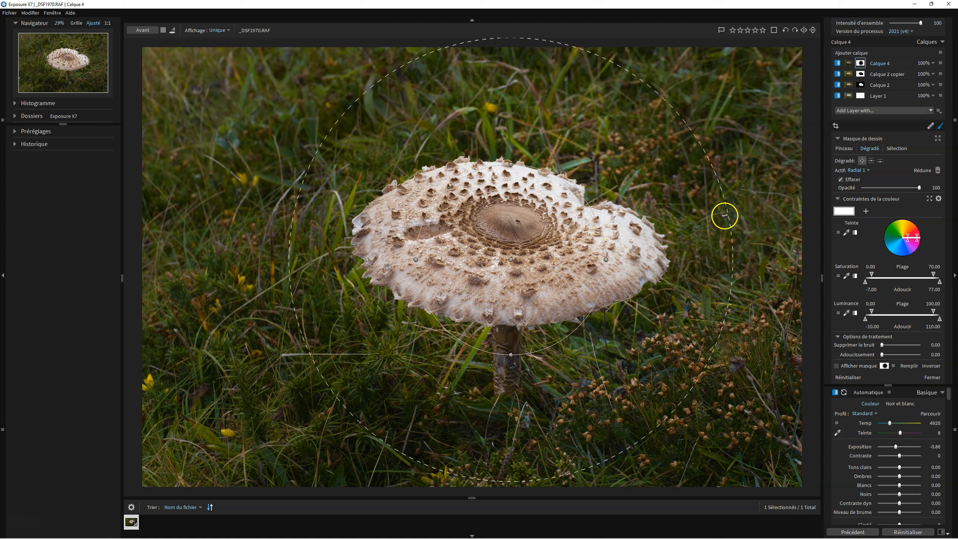
{"action": "left_click_drag", "start_coordinate": [729, 212], "coordinate": [893, 191]}
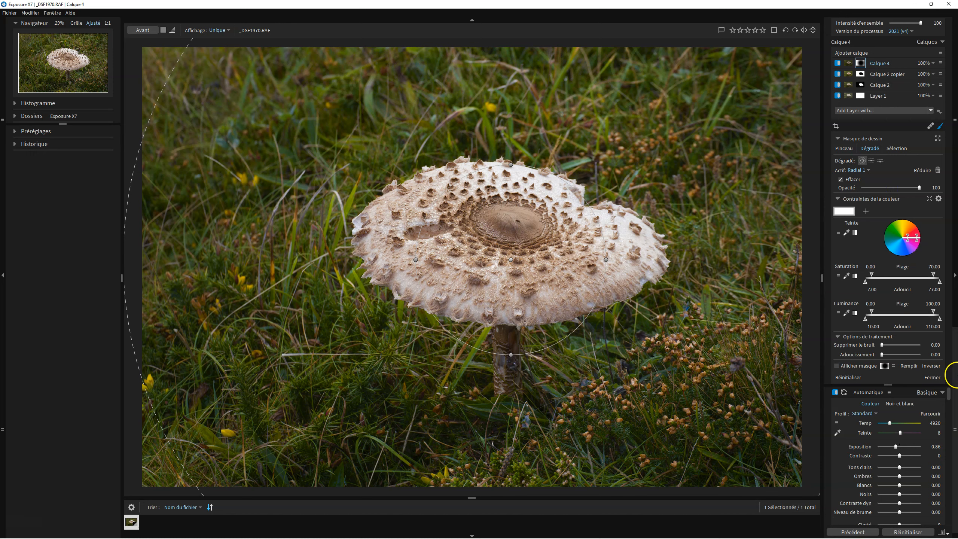
- Open the list of workspaces and adjustment panels
{"action": "left_click", "coordinate": [954, 363]}
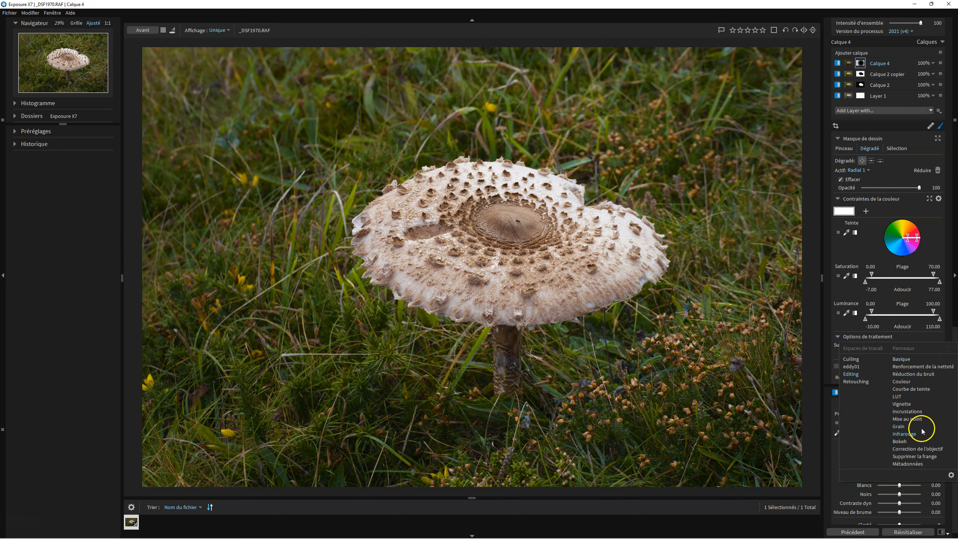